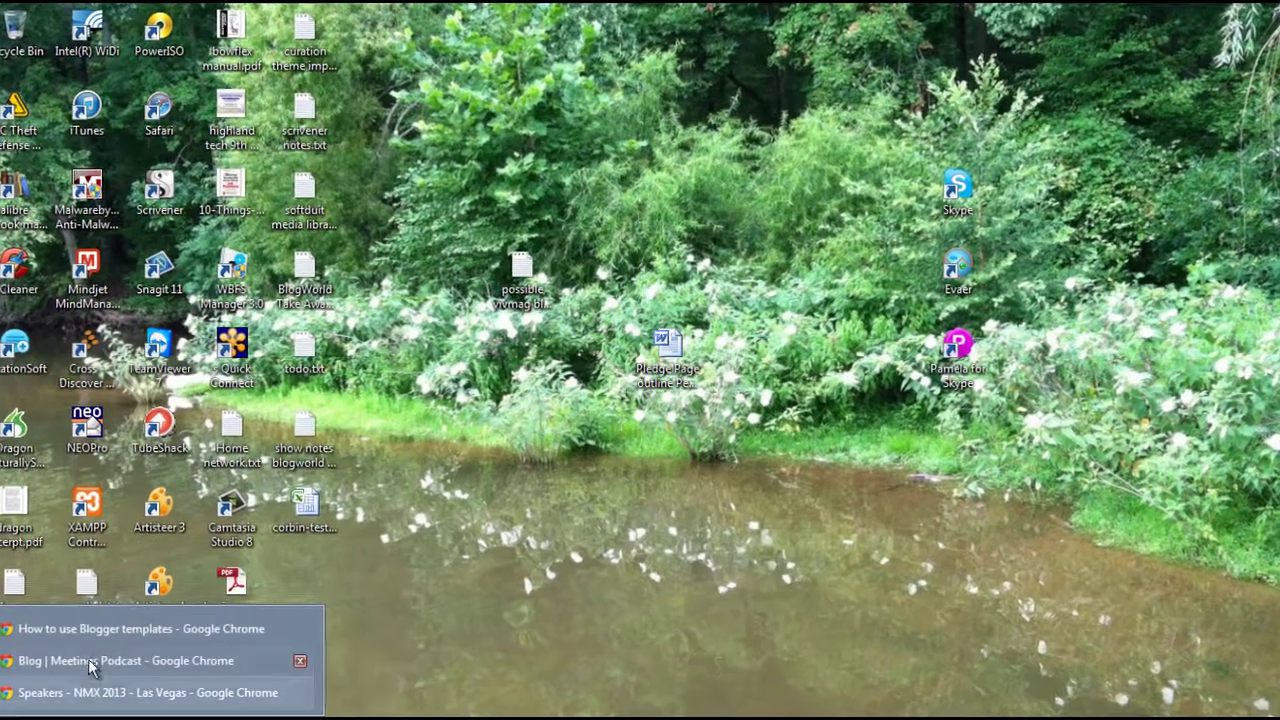
Step: Scroll through the live Meetings Podcast Blog page and back up to the Doc Hendley post
{"action": "scroll", "coordinate": [580, 345], "scroll_direction": "down", "scroll_amount": 8}
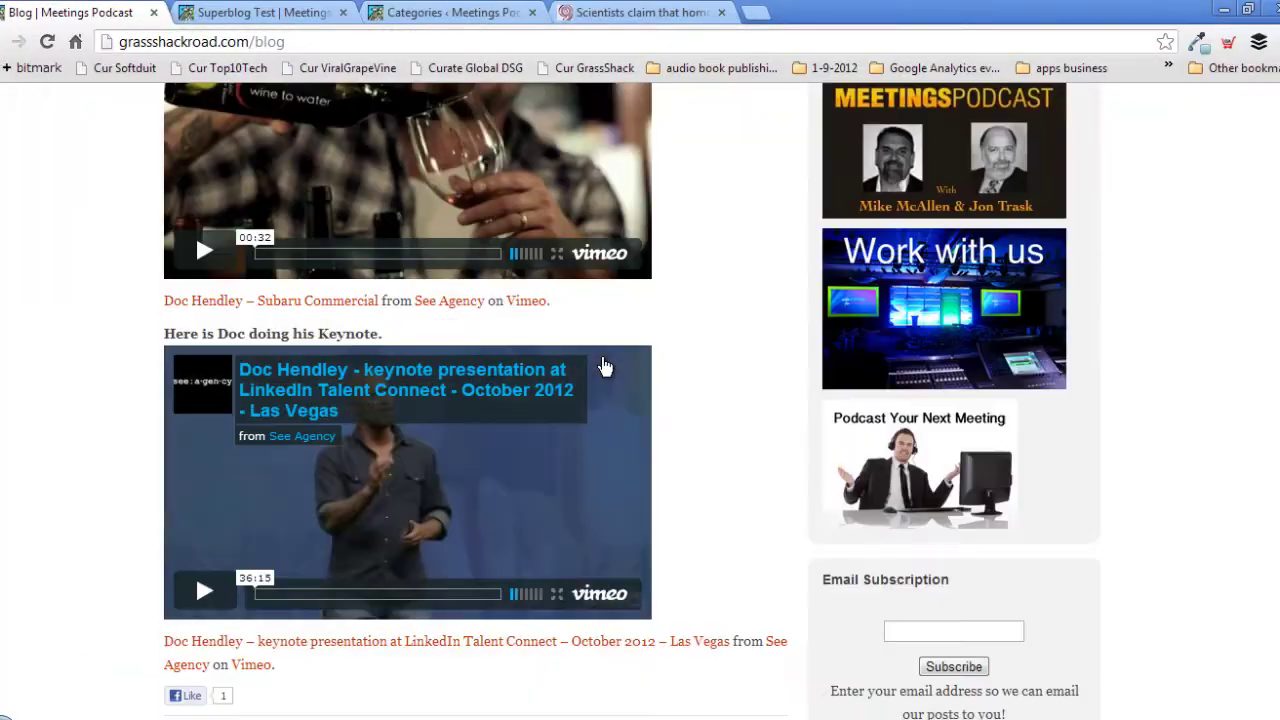
{"action": "scroll", "coordinate": [606, 372], "scroll_direction": "down", "scroll_amount": 15}
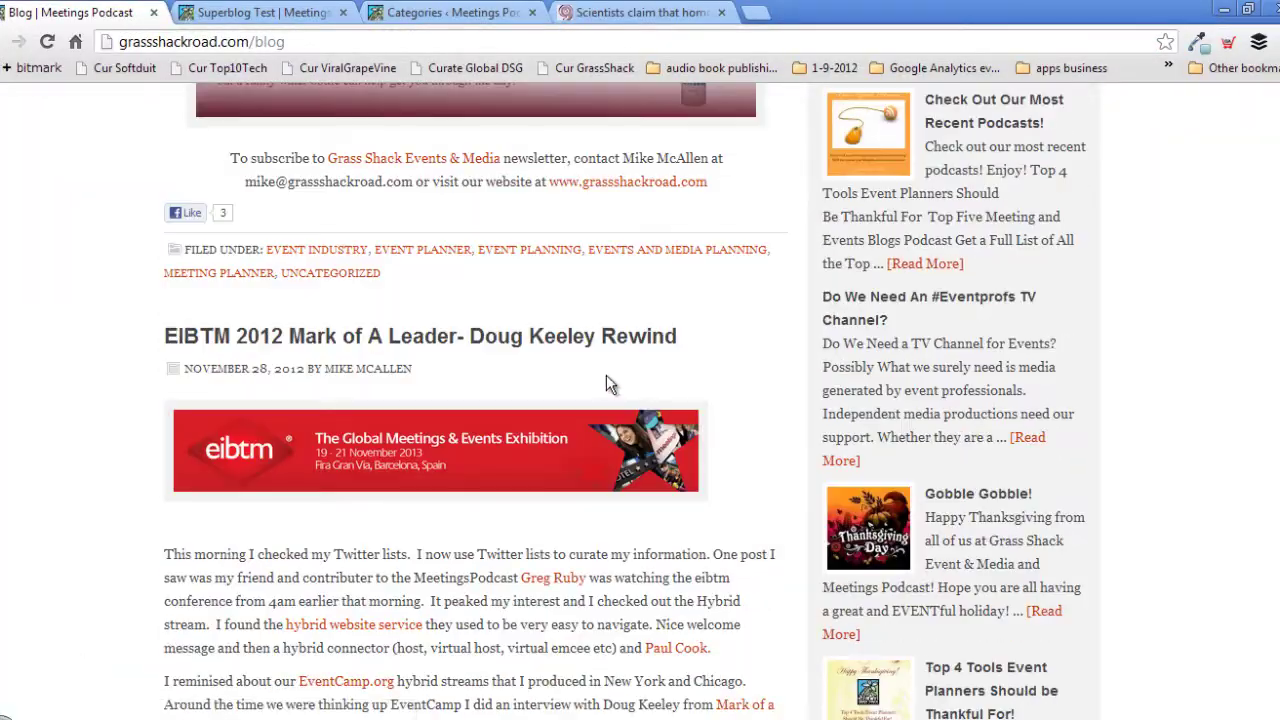
{"action": "scroll", "coordinate": [606, 380], "scroll_direction": "down", "scroll_amount": 3}
{"action": "scroll", "coordinate": [604, 388], "scroll_direction": "up", "scroll_amount": 20}
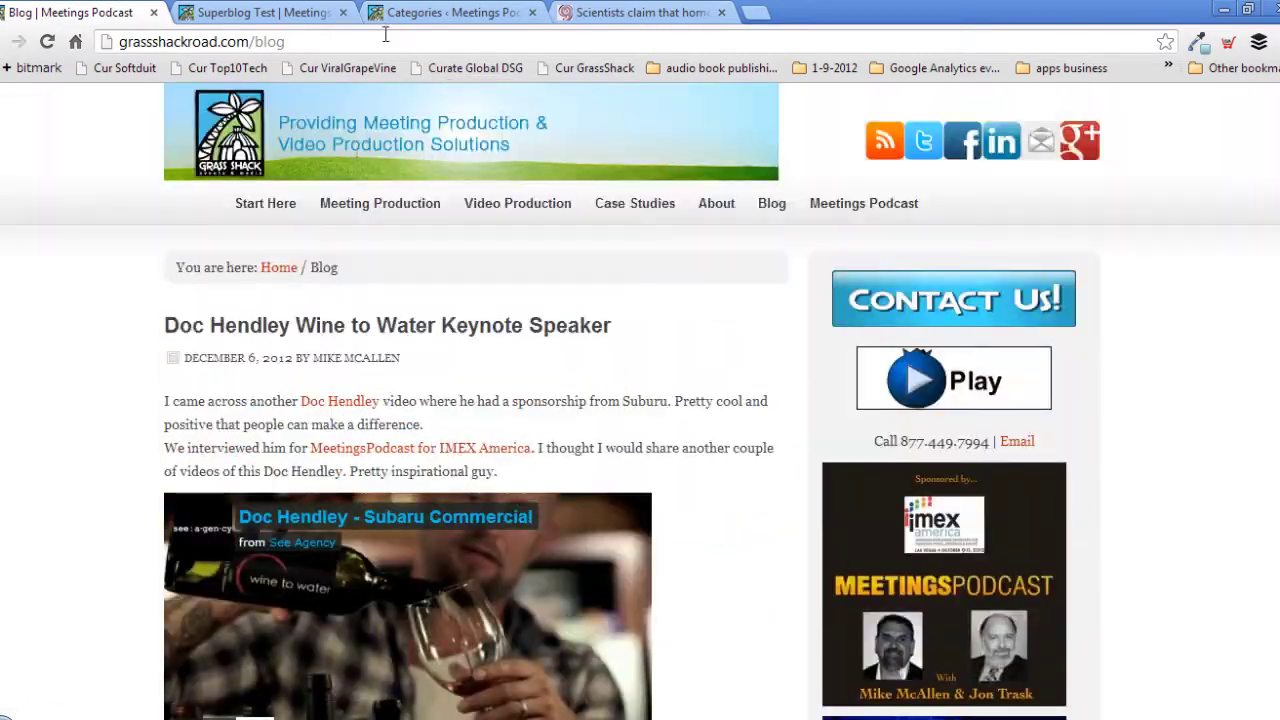
Step: Bring up the Superblog Test page and browse its On Pharmaceutical Meetings and On Imex sections
{"action": "left_click", "coordinate": [308, 20]}
{"action": "scroll", "coordinate": [666, 491], "scroll_direction": "down", "scroll_amount": 12}
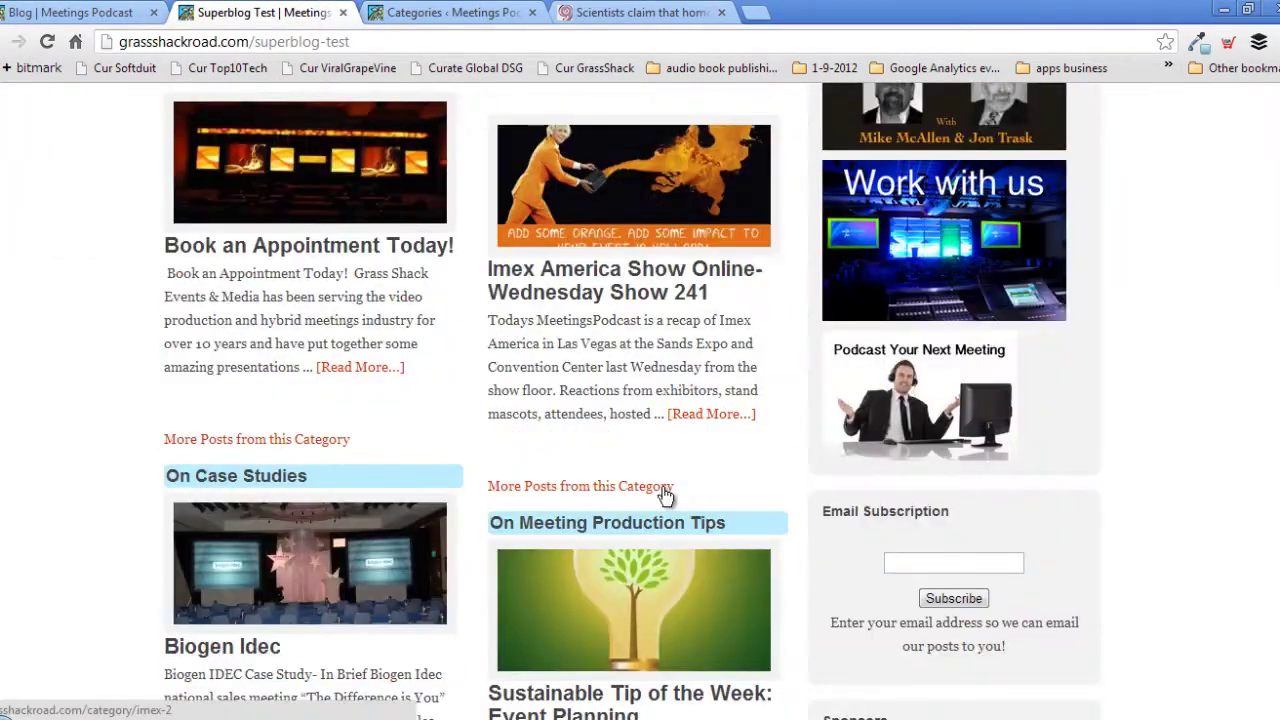
{"action": "scroll", "coordinate": [666, 497], "scroll_direction": "down", "scroll_amount": 15}
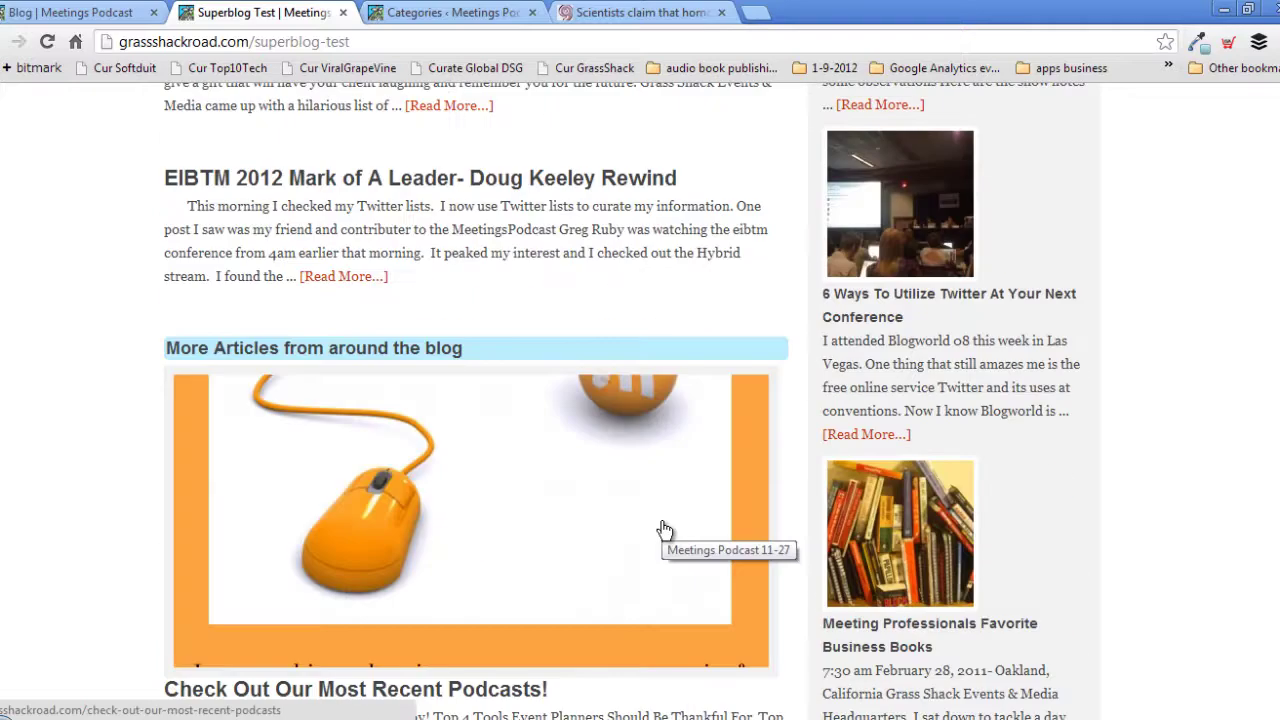
{"action": "scroll", "coordinate": [663, 528], "scroll_direction": "up", "scroll_amount": 6}
{"action": "scroll", "coordinate": [666, 531], "scroll_direction": "up", "scroll_amount": 15}
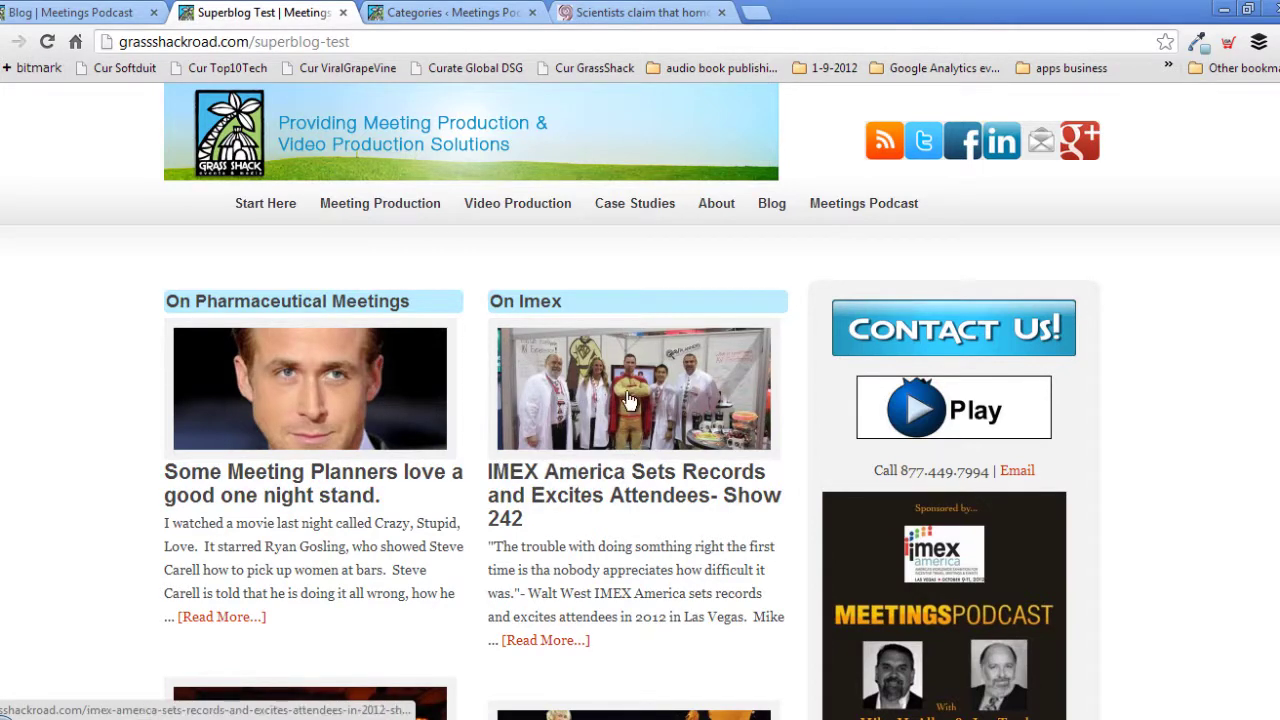
{"action": "scroll", "coordinate": [1000, 430], "scroll_direction": "down", "scroll_amount": 15}
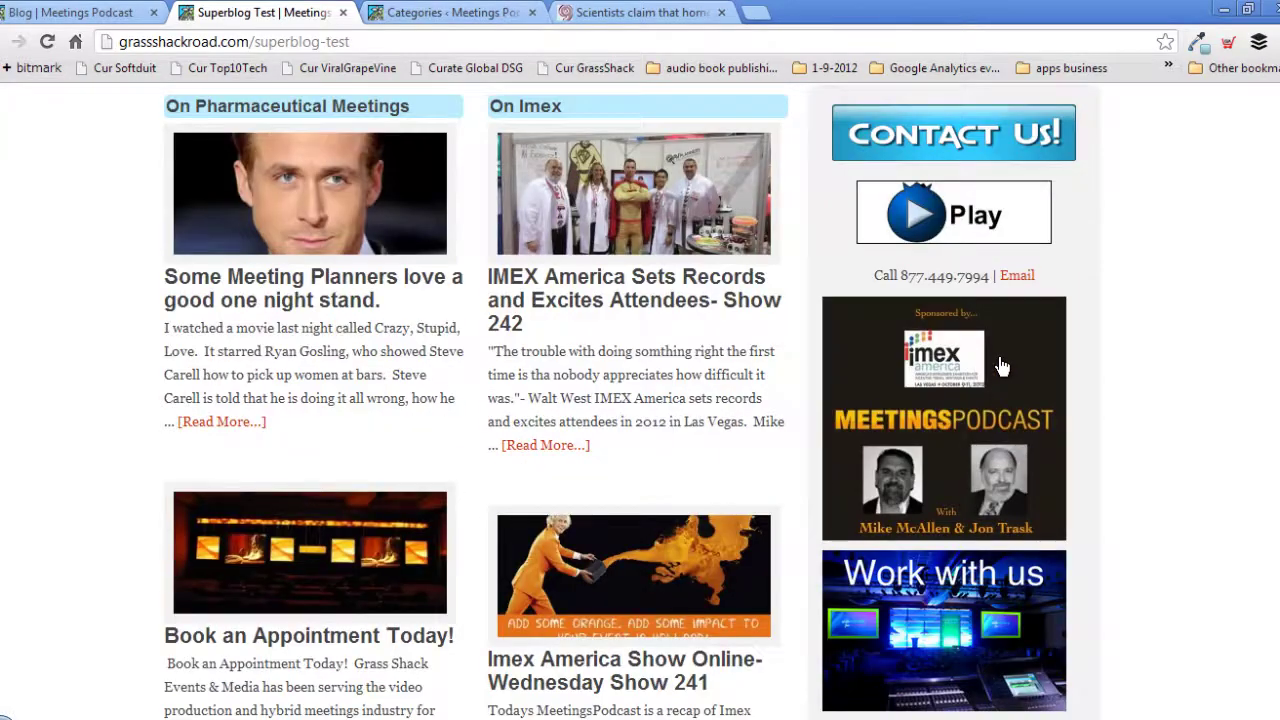
{"action": "scroll", "coordinate": [994, 470], "scroll_direction": "down", "scroll_amount": 15}
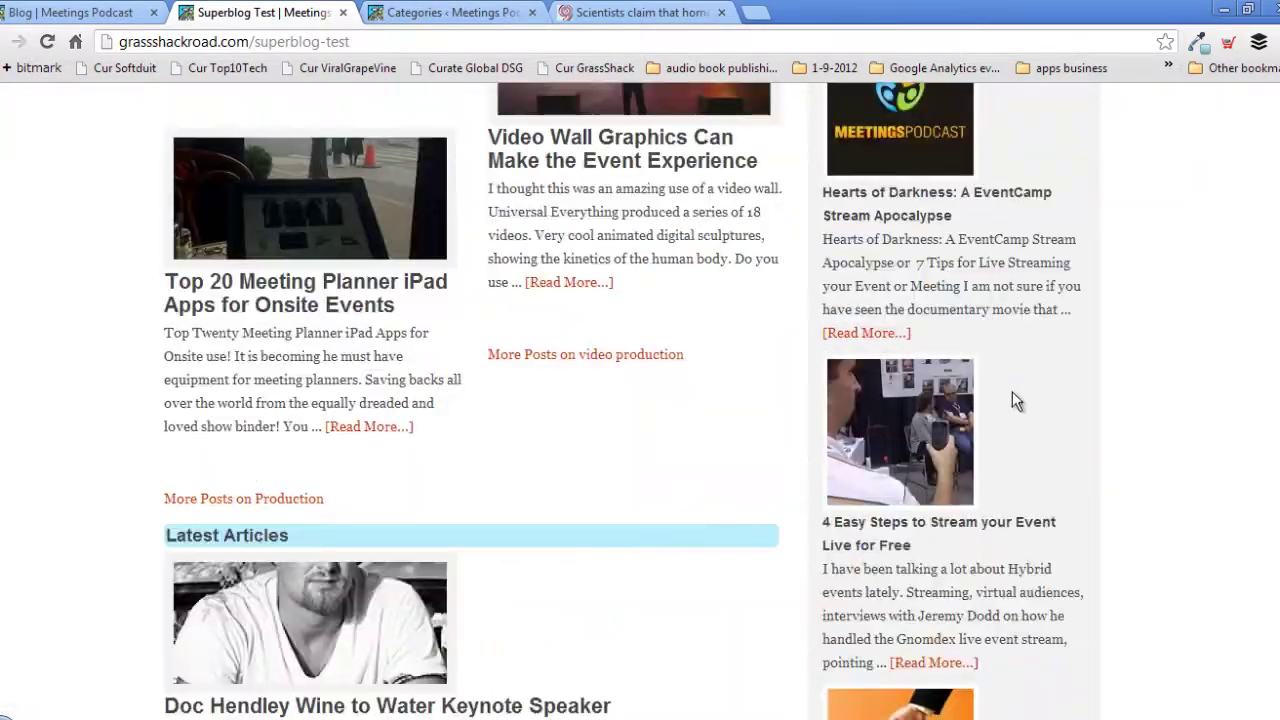
{"action": "scroll", "coordinate": [995, 514], "scroll_direction": "up", "scroll_amount": 20}
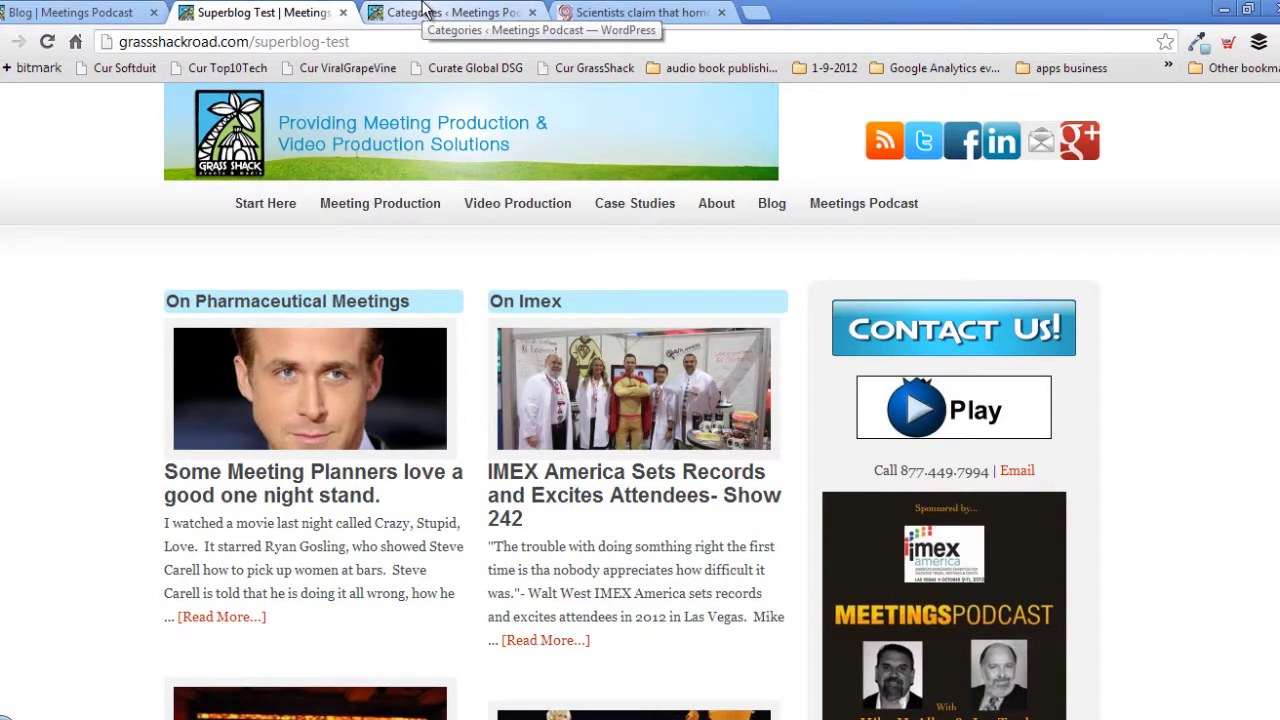
Step: Move the admin tab from the Categories screen to the All Pages list
{"action": "left_click", "coordinate": [70, 12]}
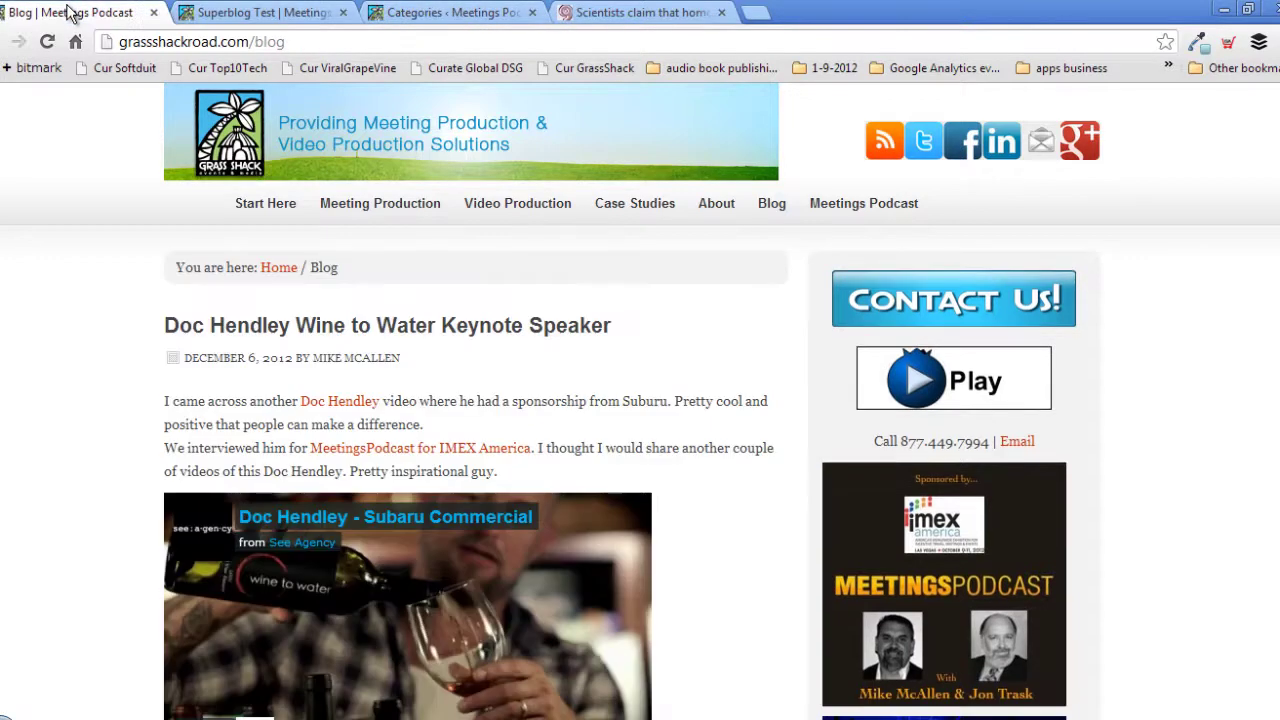
{"action": "left_click", "coordinate": [240, 12]}
{"action": "left_click", "coordinate": [373, 12]}
{"action": "scroll", "coordinate": [486, 623], "scroll_direction": "up", "scroll_amount": 10}
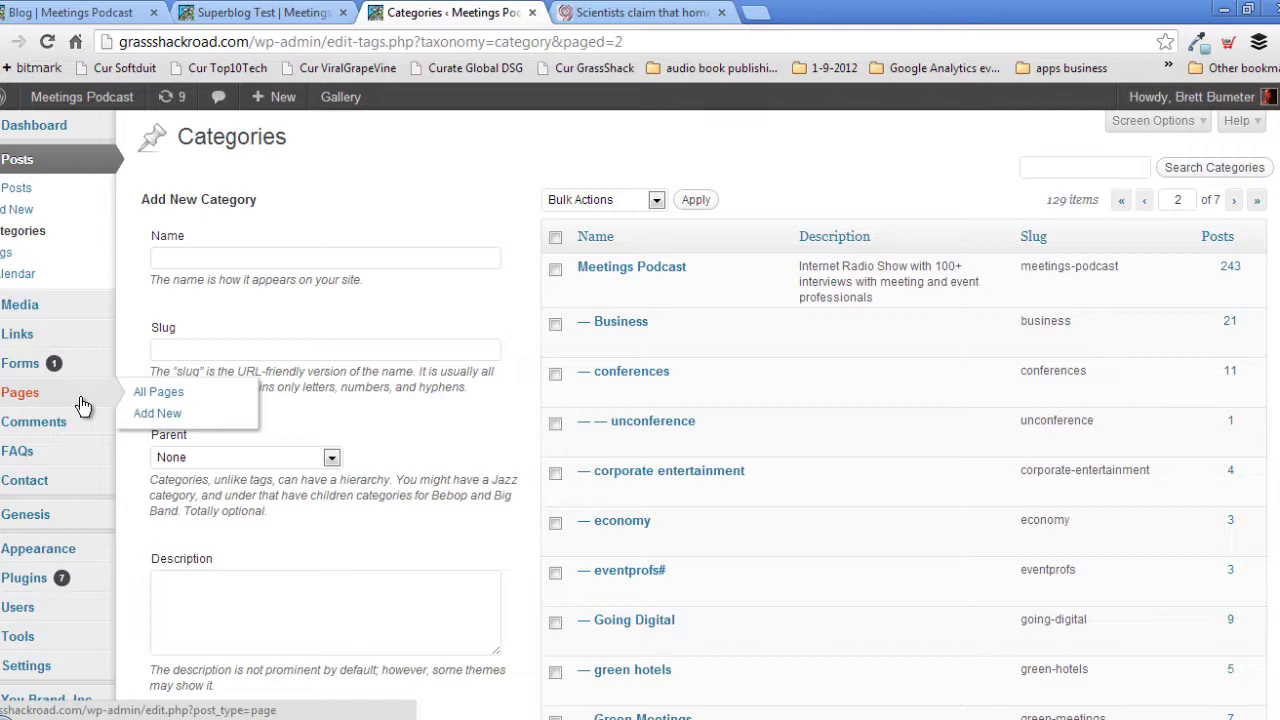
{"action": "left_click", "coordinate": [139, 394]}
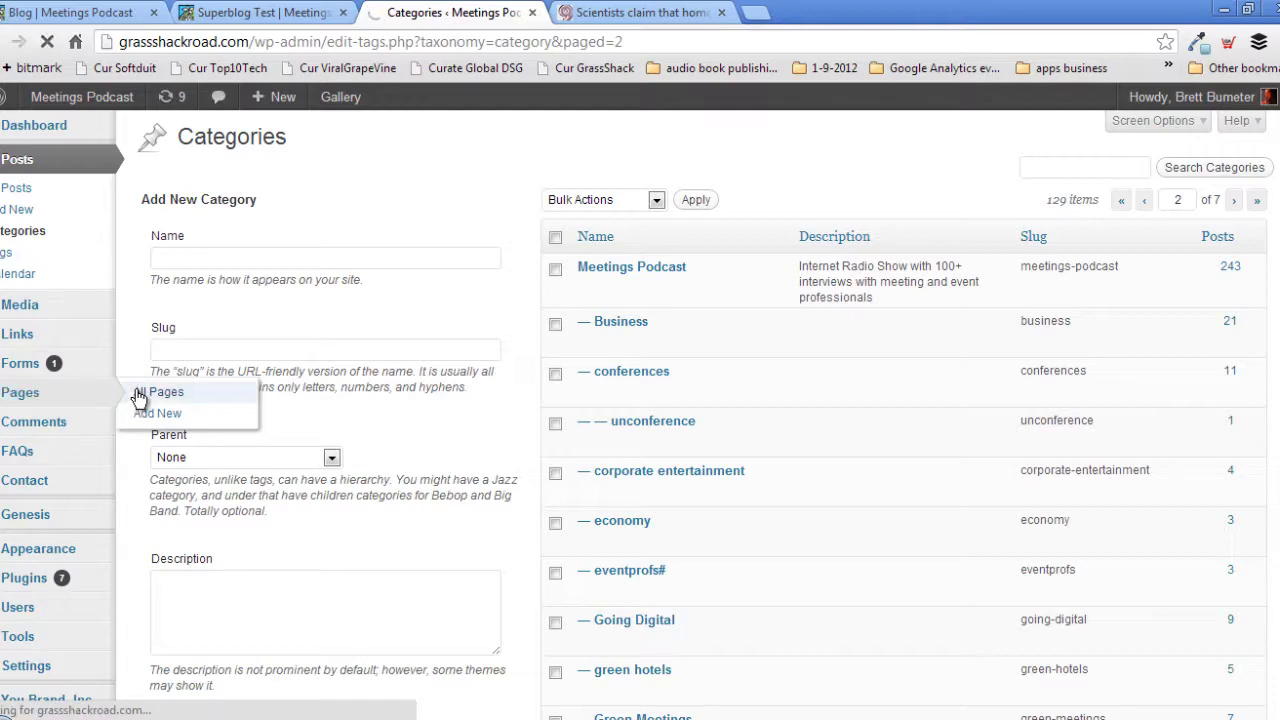
{"action": "left_click", "coordinate": [82, 13]}
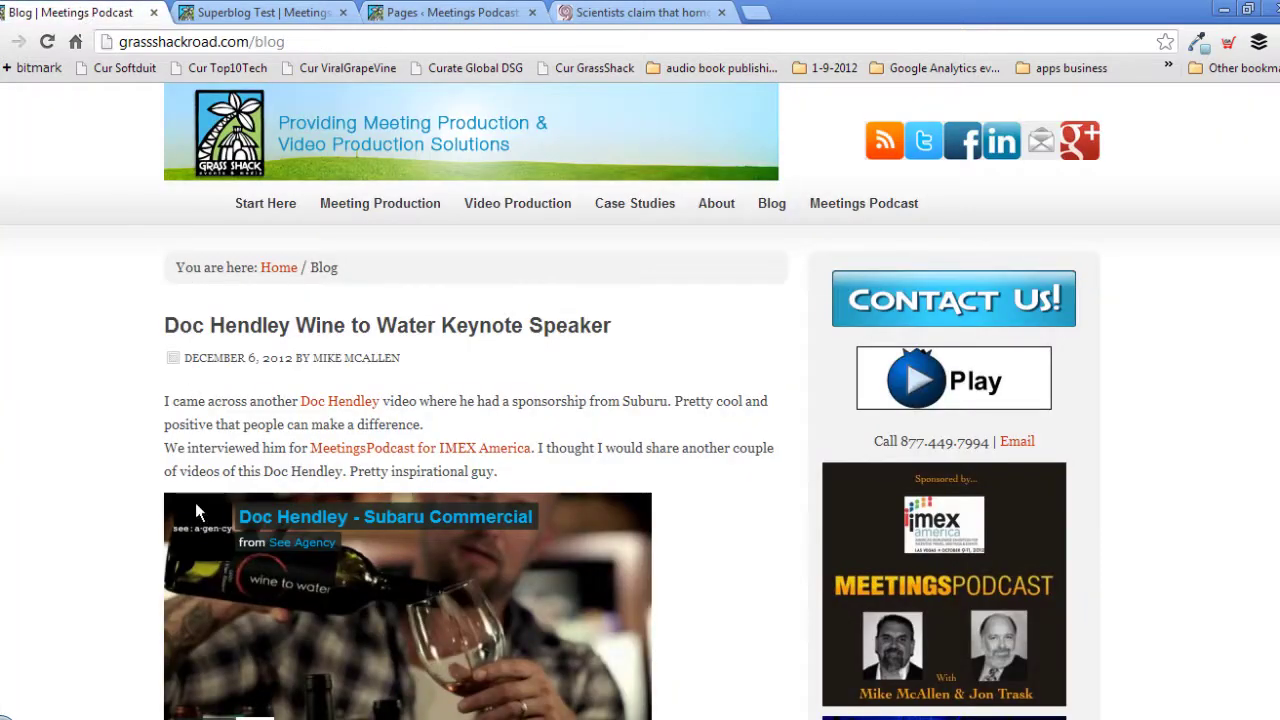
Step: Search Pages for 'blog' and scroll the 12 results down to the Blog row
{"action": "left_click", "coordinate": [380, 15]}
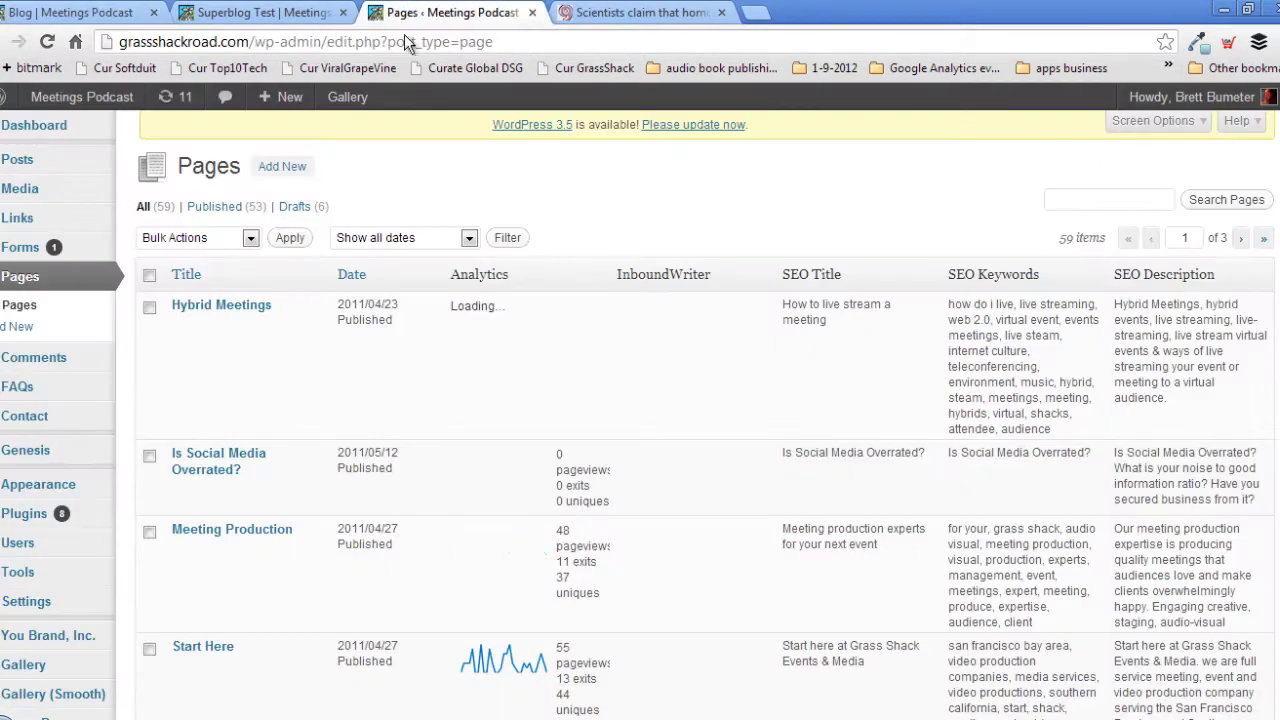
{"action": "left_click", "coordinate": [1074, 204]}
{"action": "type", "text": "blog"}
{"action": "key", "text": "Return"}
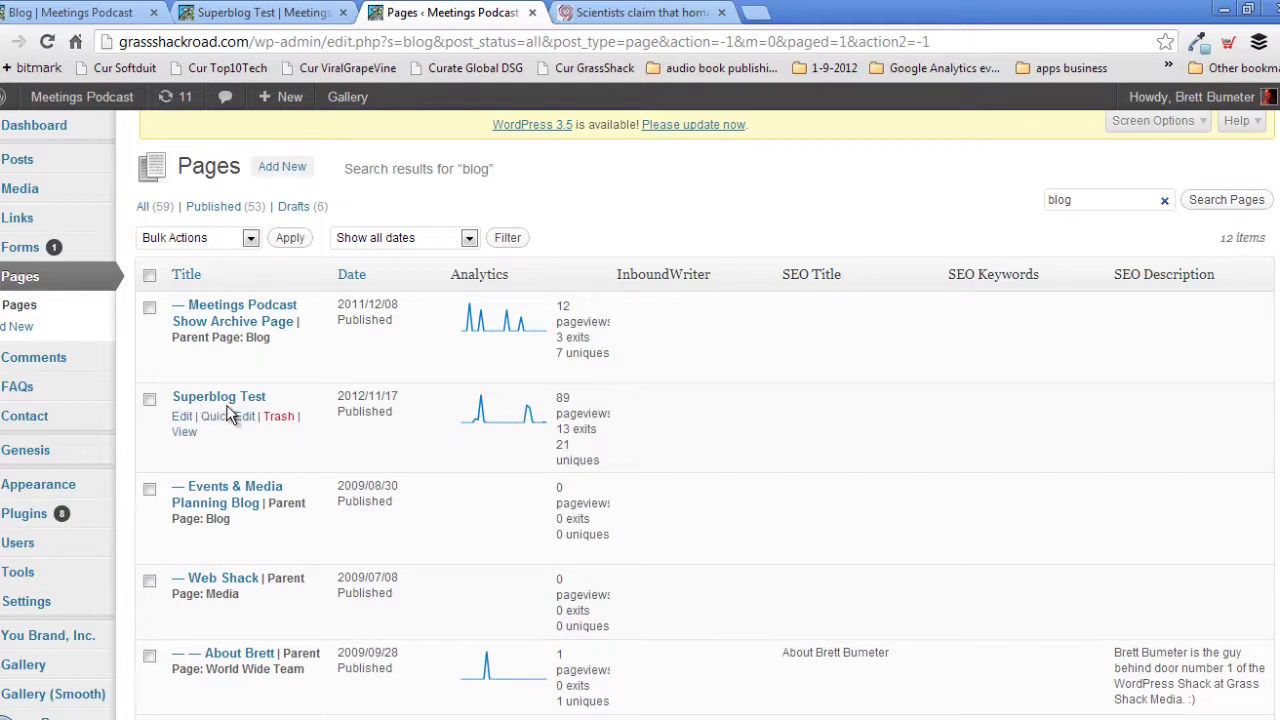
{"action": "scroll", "coordinate": [390, 450], "scroll_direction": "down", "scroll_amount": 1}
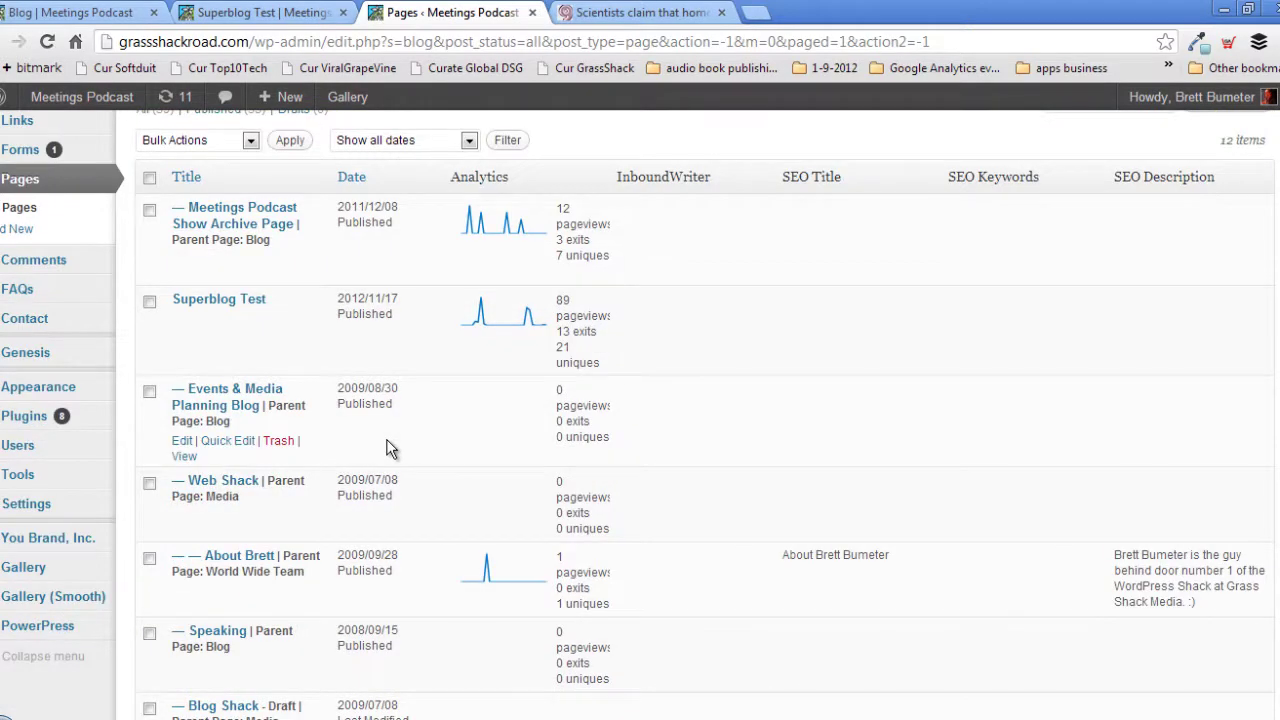
{"action": "scroll", "coordinate": [388, 446], "scroll_direction": "down", "scroll_amount": 2}
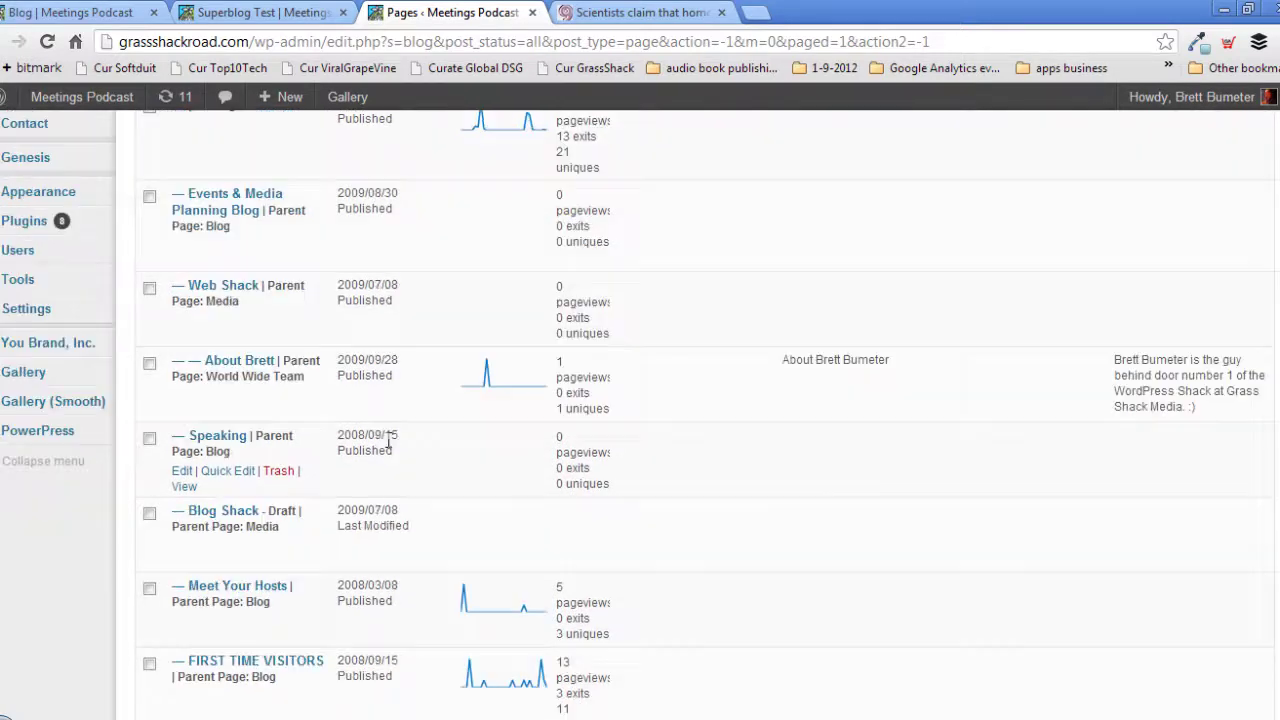
{"action": "scroll", "coordinate": [390, 447], "scroll_direction": "down", "scroll_amount": 3}
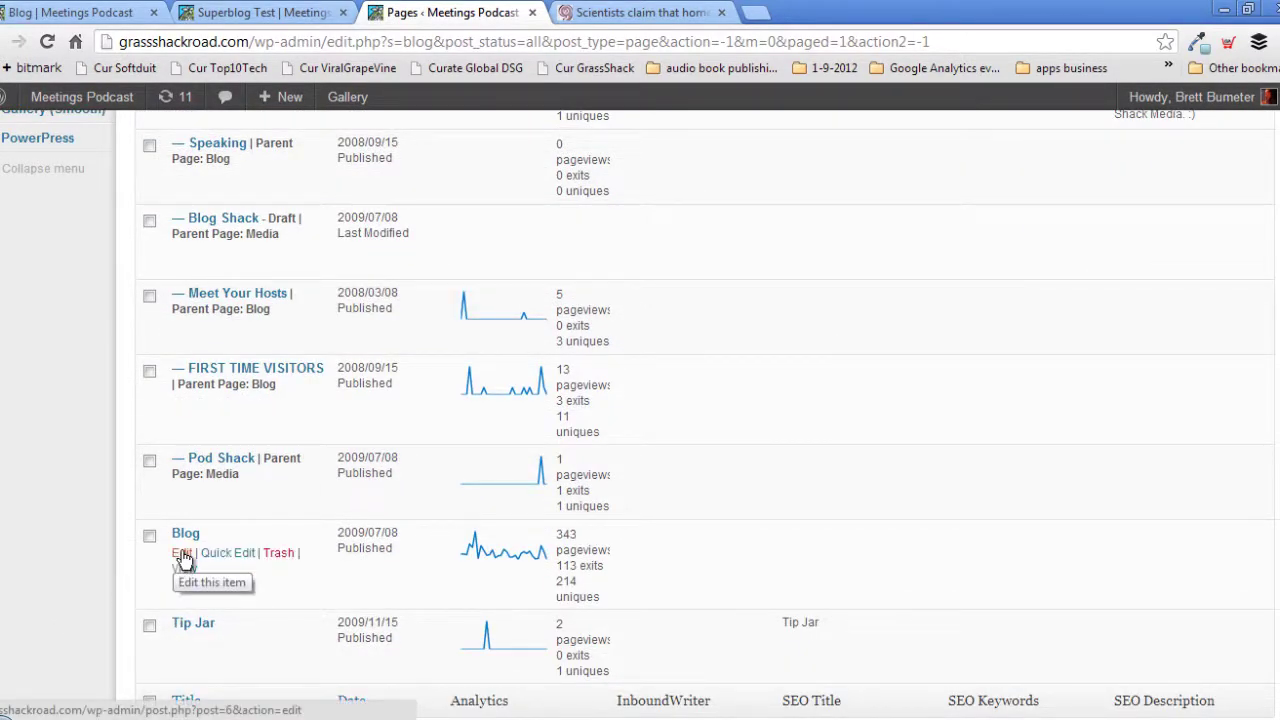
Step: Edit the Blog page and match its permalink grassshackroad.com/blog against the live Blog page's address
{"action": "left_click", "coordinate": [183, 556]}
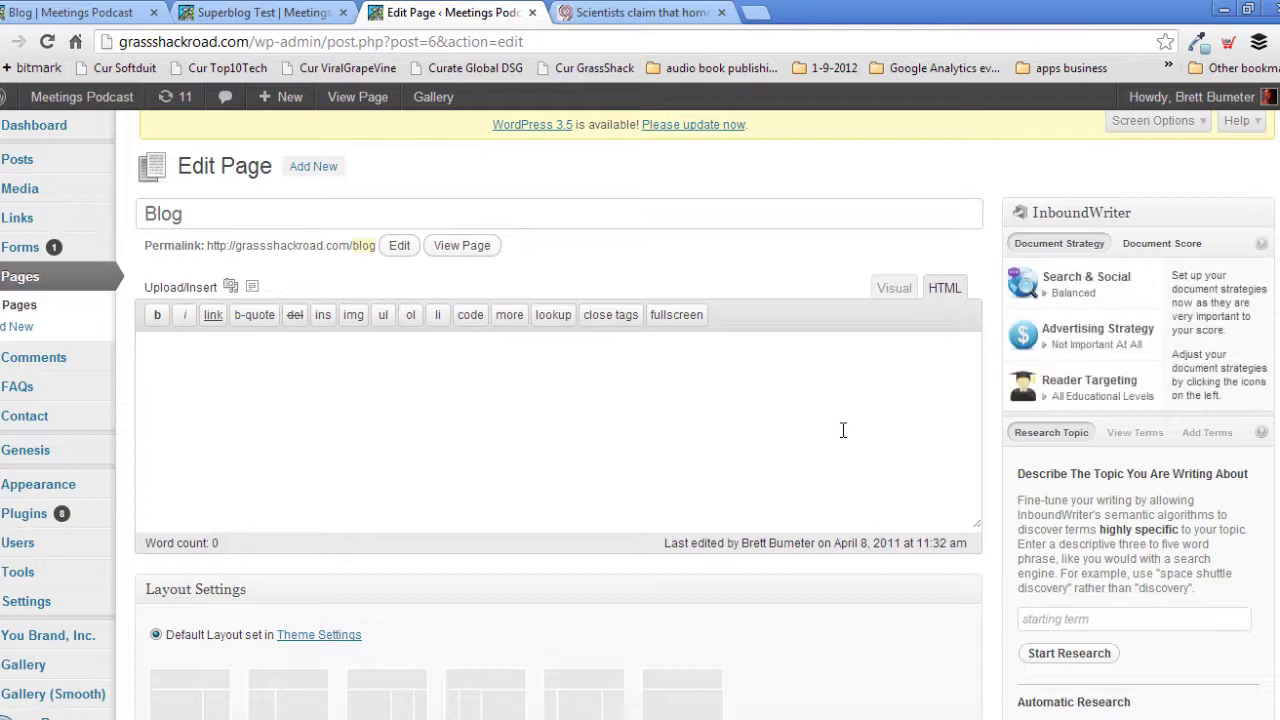
{"action": "left_click_drag", "start_coordinate": [208, 247], "coordinate": [376, 240]}
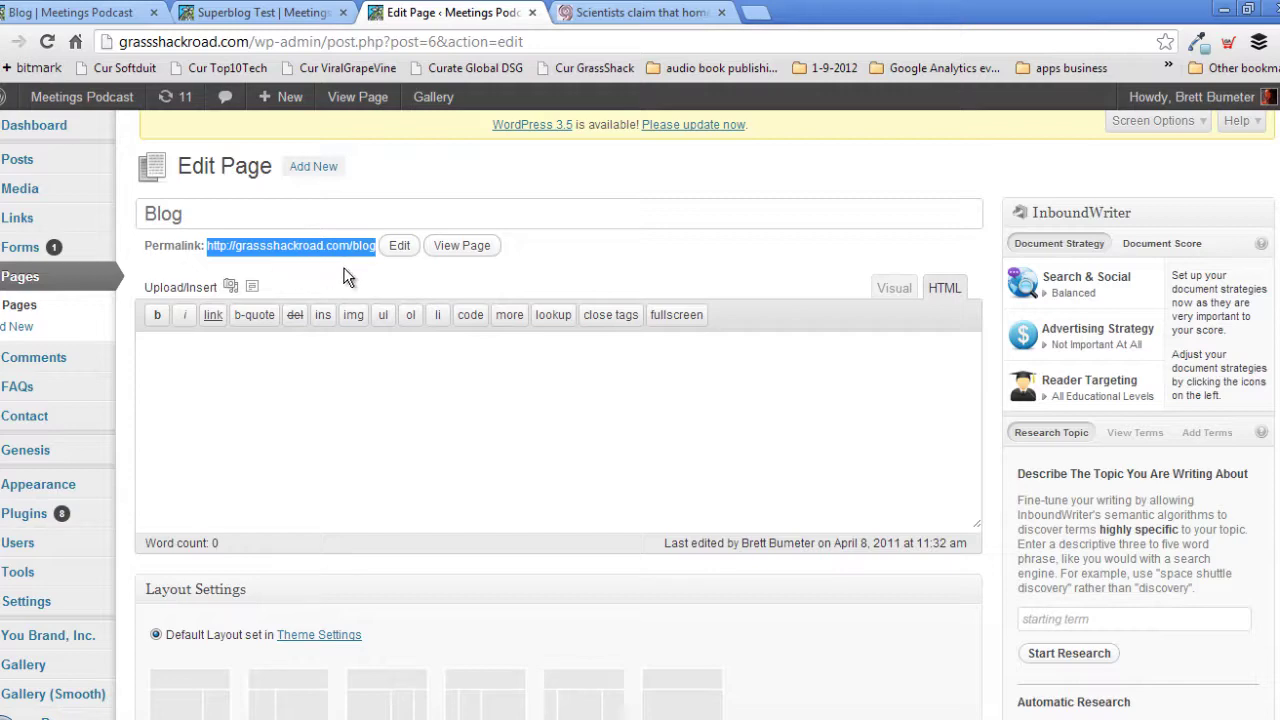
{"action": "left_click", "coordinate": [110, 13]}
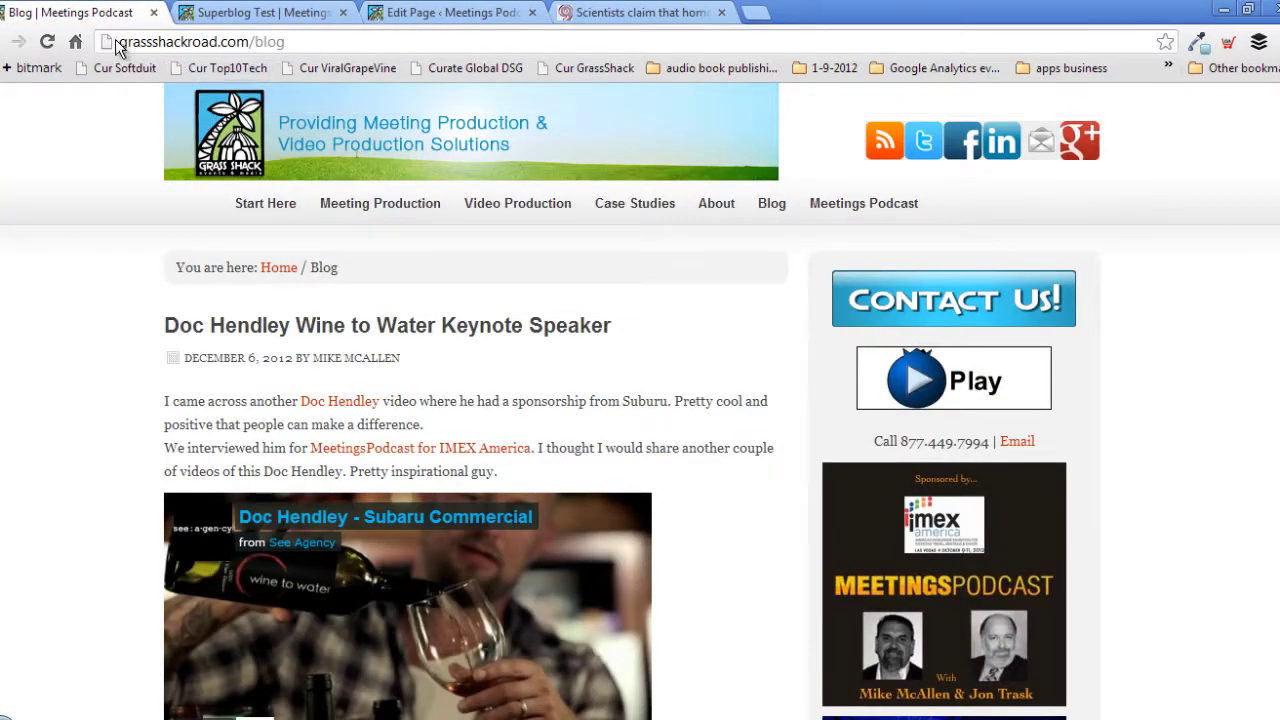
{"action": "double_click", "coordinate": [240, 42]}
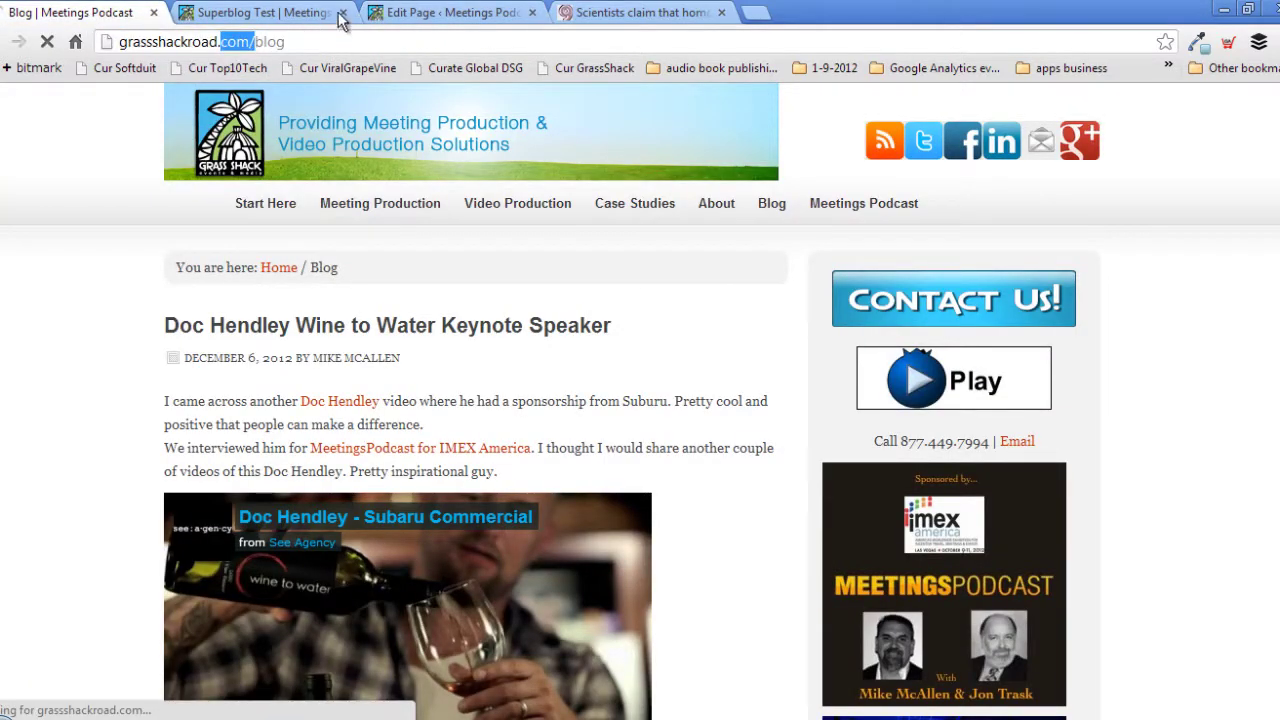
{"action": "left_click", "coordinate": [430, 13]}
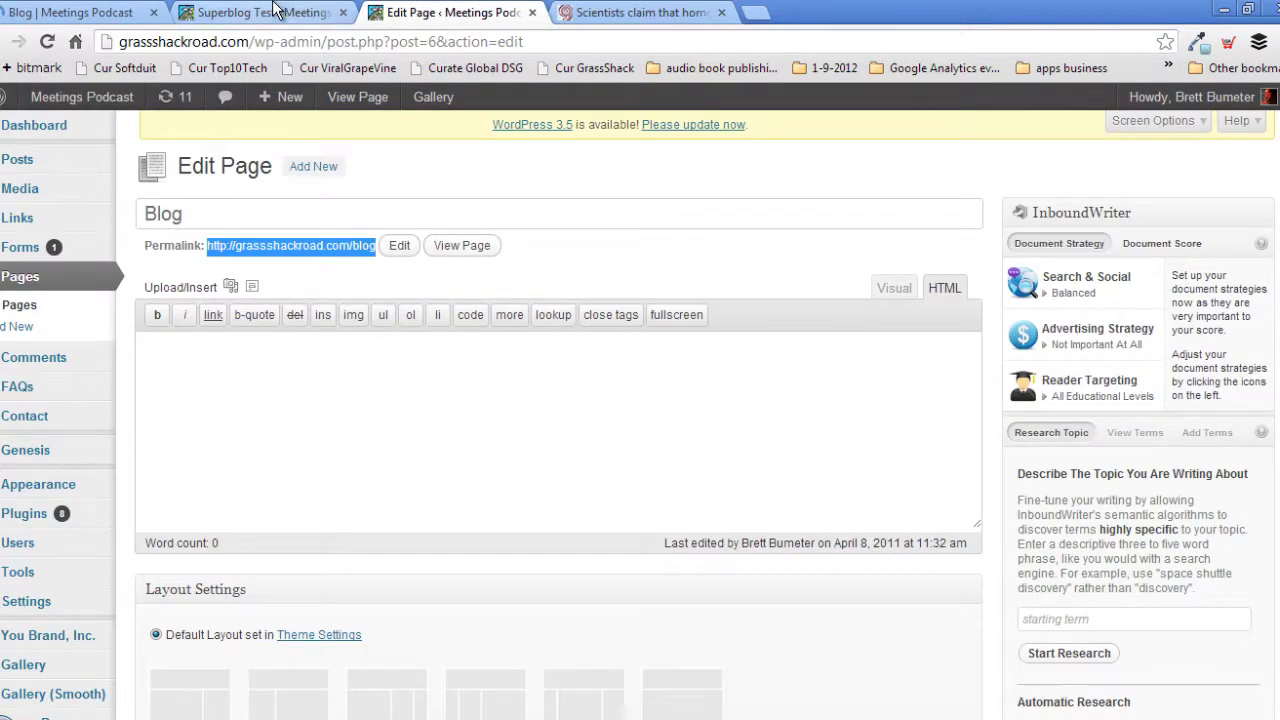
Step: Confirm the empty body in Visual and HTML modes, collapse InboundWriter, and reach Page Attributes
{"action": "left_click", "coordinate": [783, 434]}
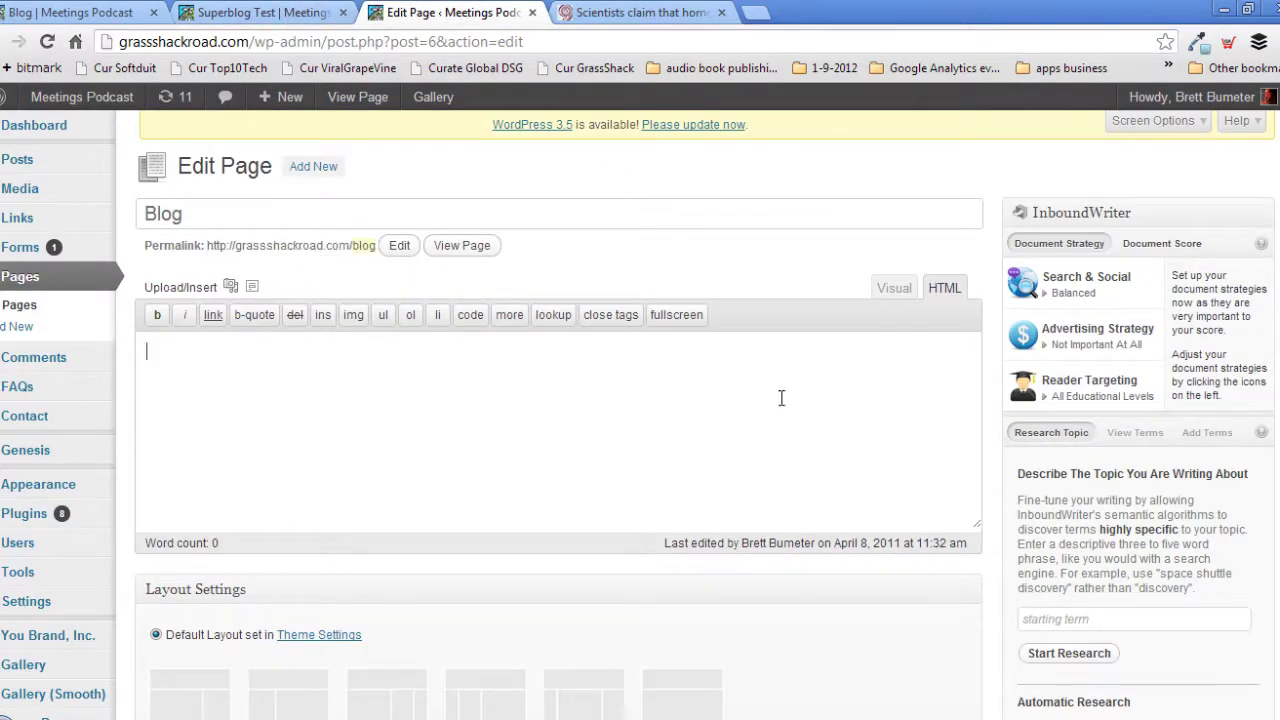
{"action": "left_click", "coordinate": [897, 294]}
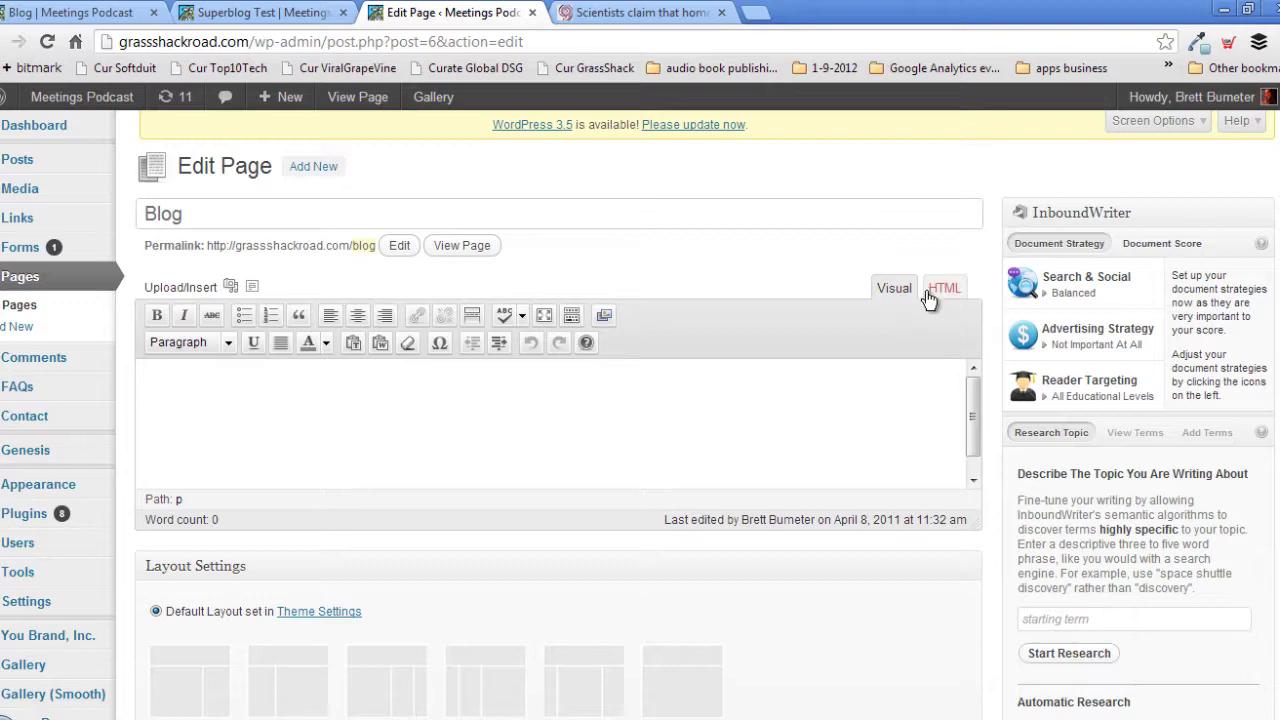
{"action": "left_click", "coordinate": [930, 294]}
{"action": "scroll", "coordinate": [1170, 470], "scroll_direction": "down", "scroll_amount": 2}
{"action": "scroll", "coordinate": [1198, 486], "scroll_direction": "down", "scroll_amount": 2}
{"action": "scroll", "coordinate": [1198, 486], "scroll_direction": "up", "scroll_amount": 3}
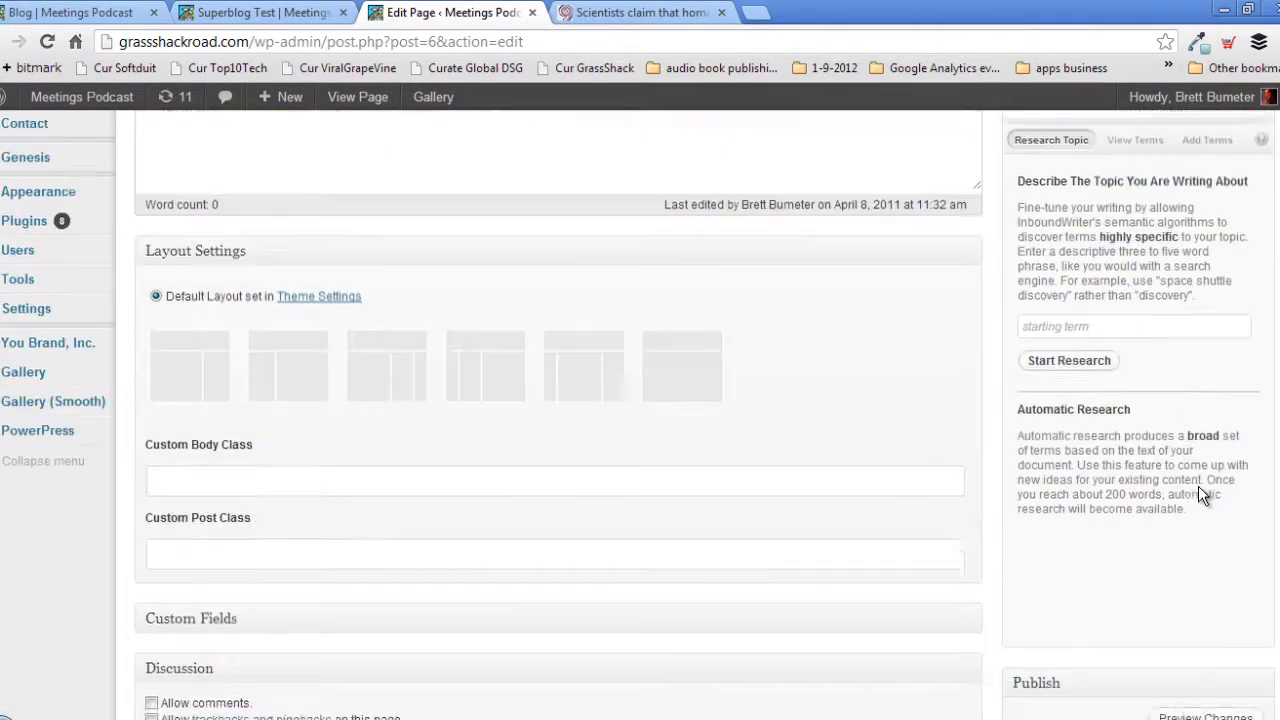
{"action": "scroll", "coordinate": [1270, 300], "scroll_direction": "up", "scroll_amount": 1}
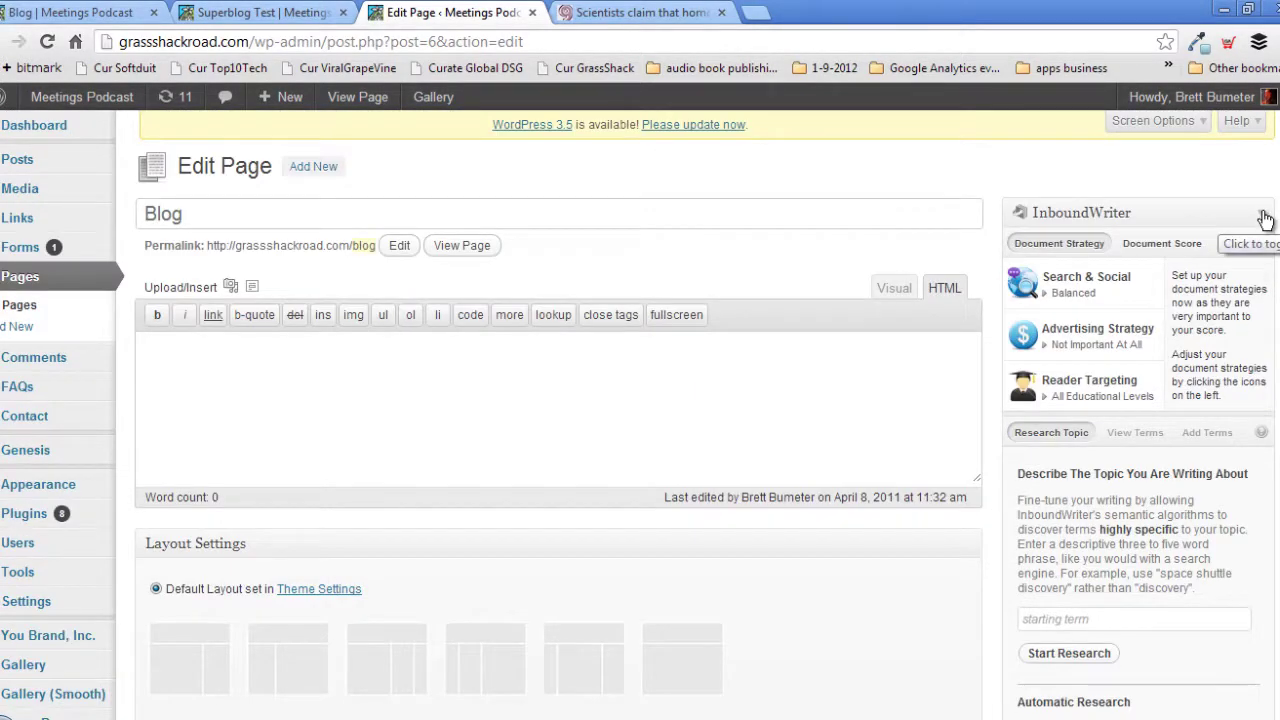
{"action": "left_click", "coordinate": [1262, 214]}
{"action": "scroll", "coordinate": [1268, 430], "scroll_direction": "down", "scroll_amount": 2}
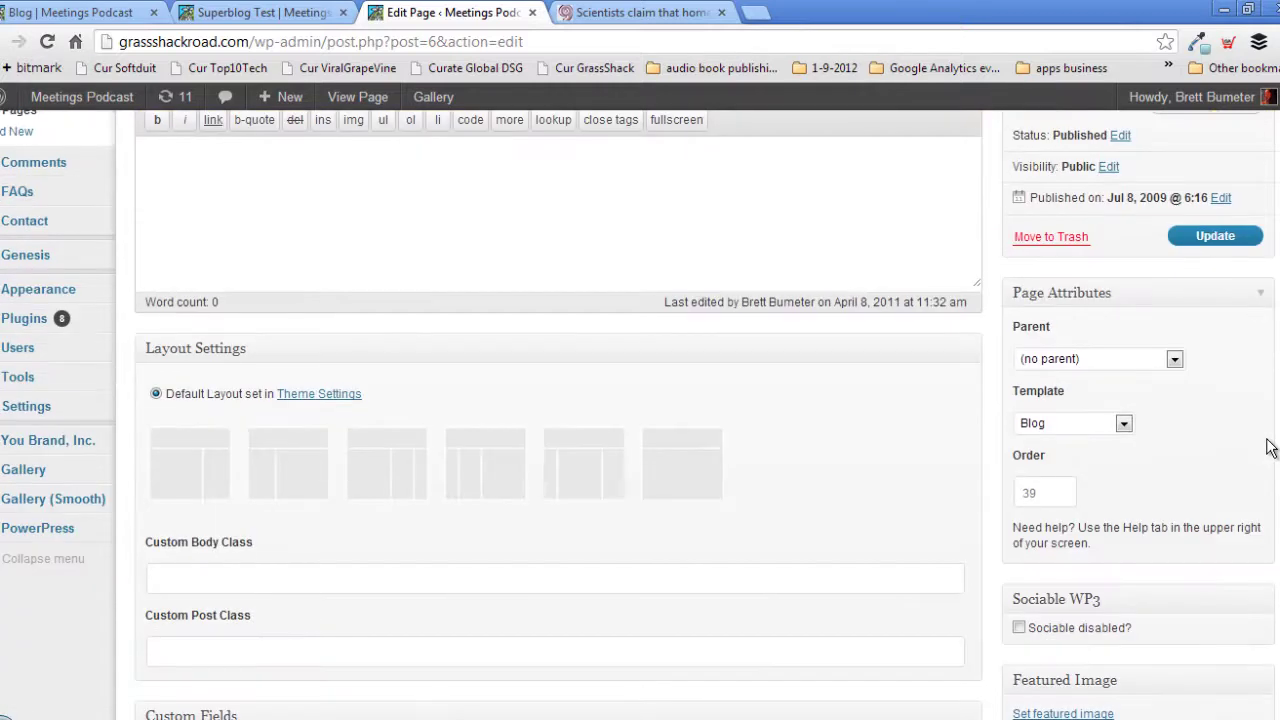
Step: Change the Blog page's template from Blog to Super Blog in Page Attributes
{"action": "left_click", "coordinate": [1124, 425]}
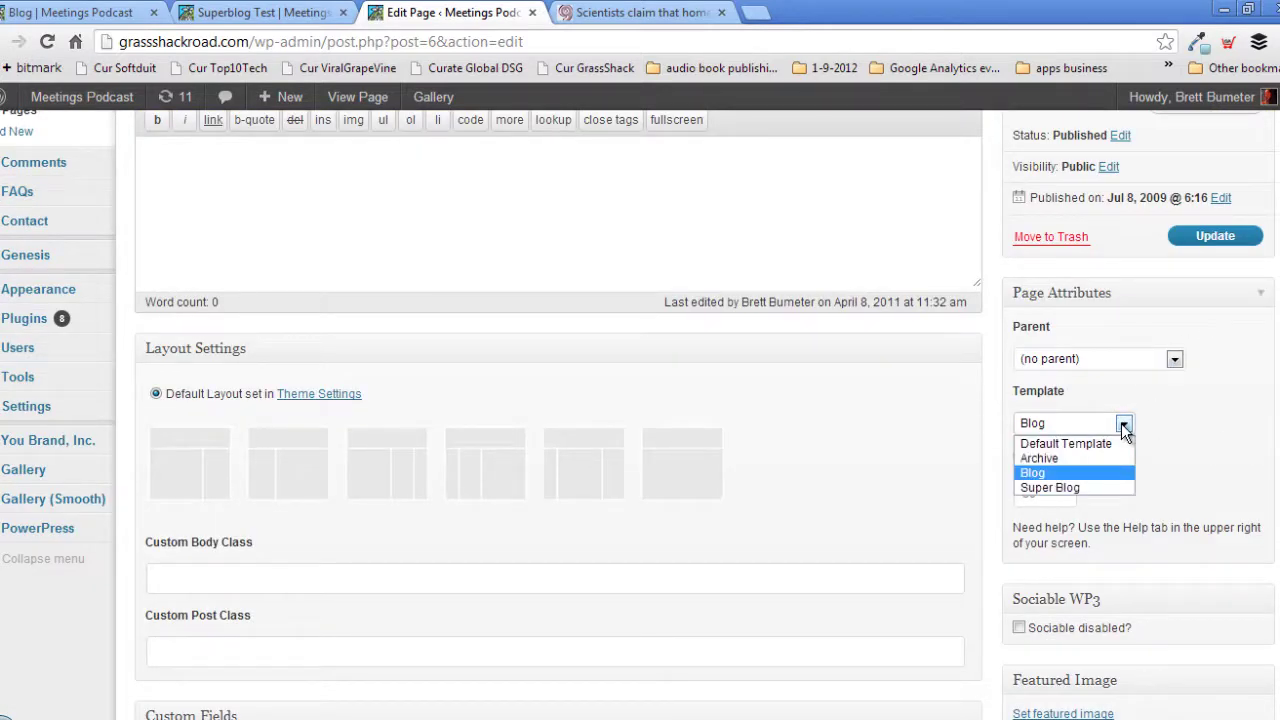
{"action": "left_click", "coordinate": [1119, 488]}
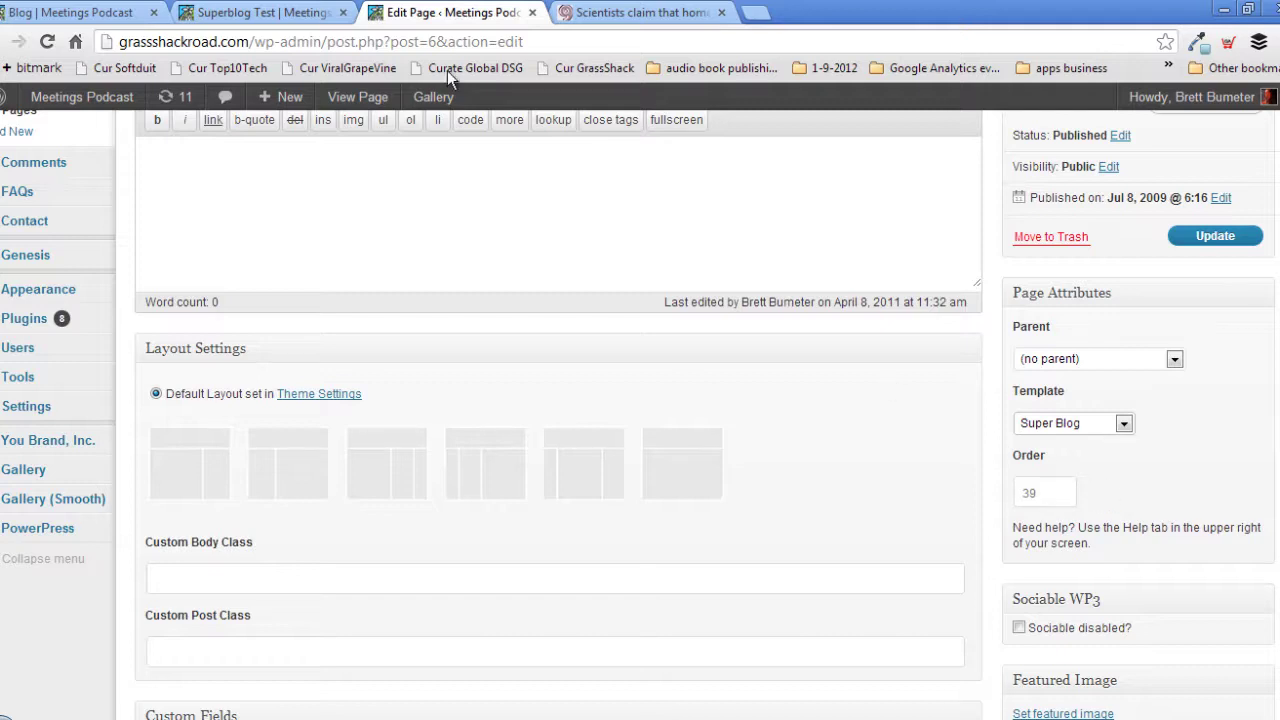
{"action": "left_click", "coordinate": [286, 13]}
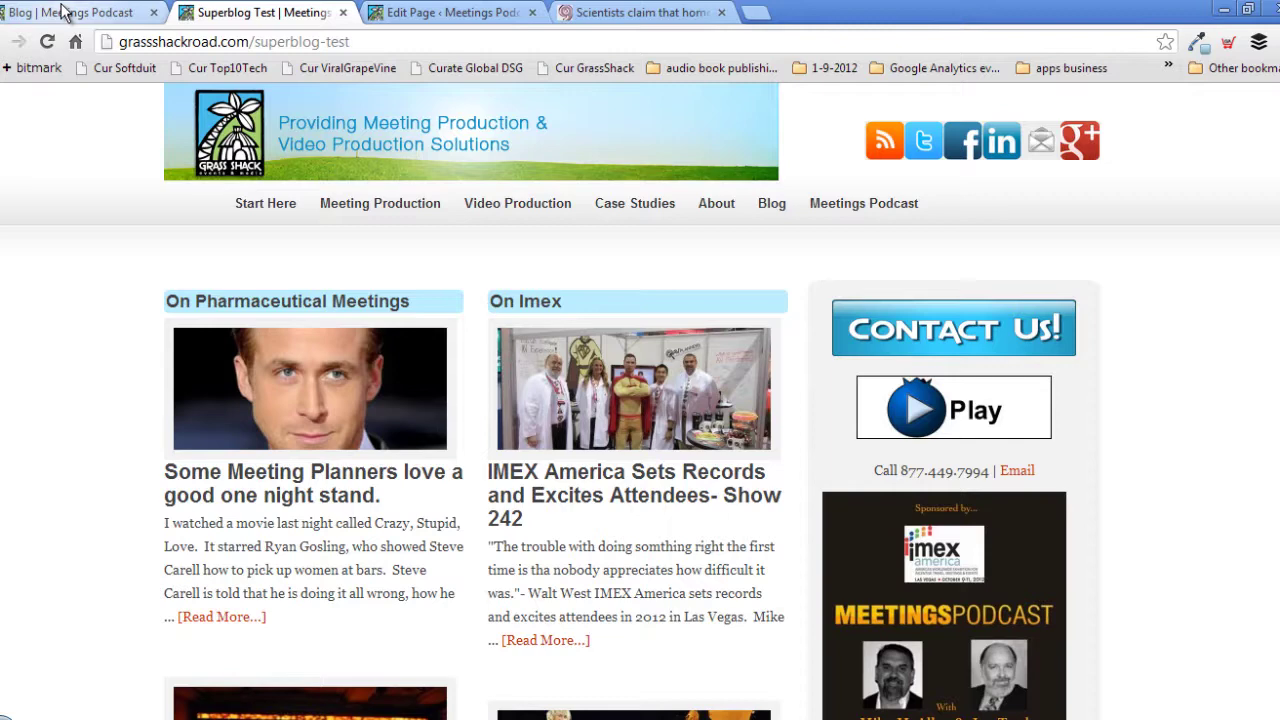
{"action": "left_click", "coordinate": [420, 13]}
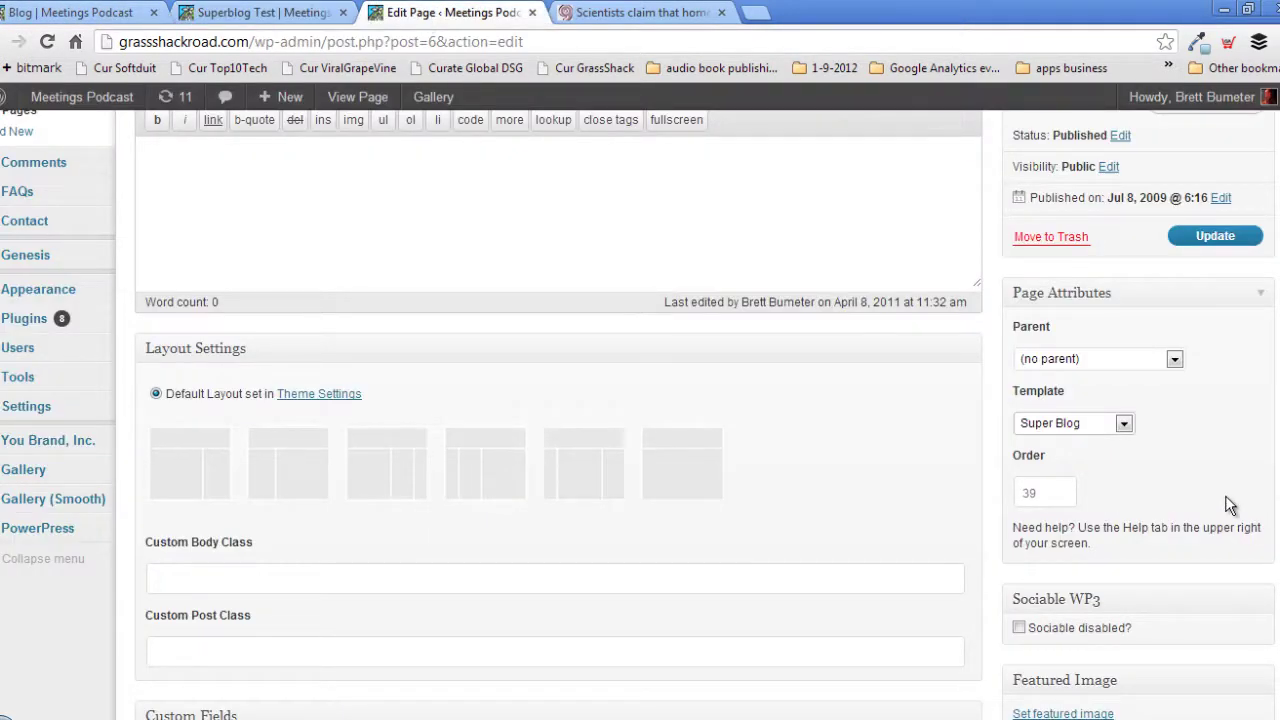
Step: Update the Blog page so the Super Blog template is saved and 'Page updated' appears
{"action": "scroll", "coordinate": [592, 395], "scroll_direction": "up", "scroll_amount": 3}
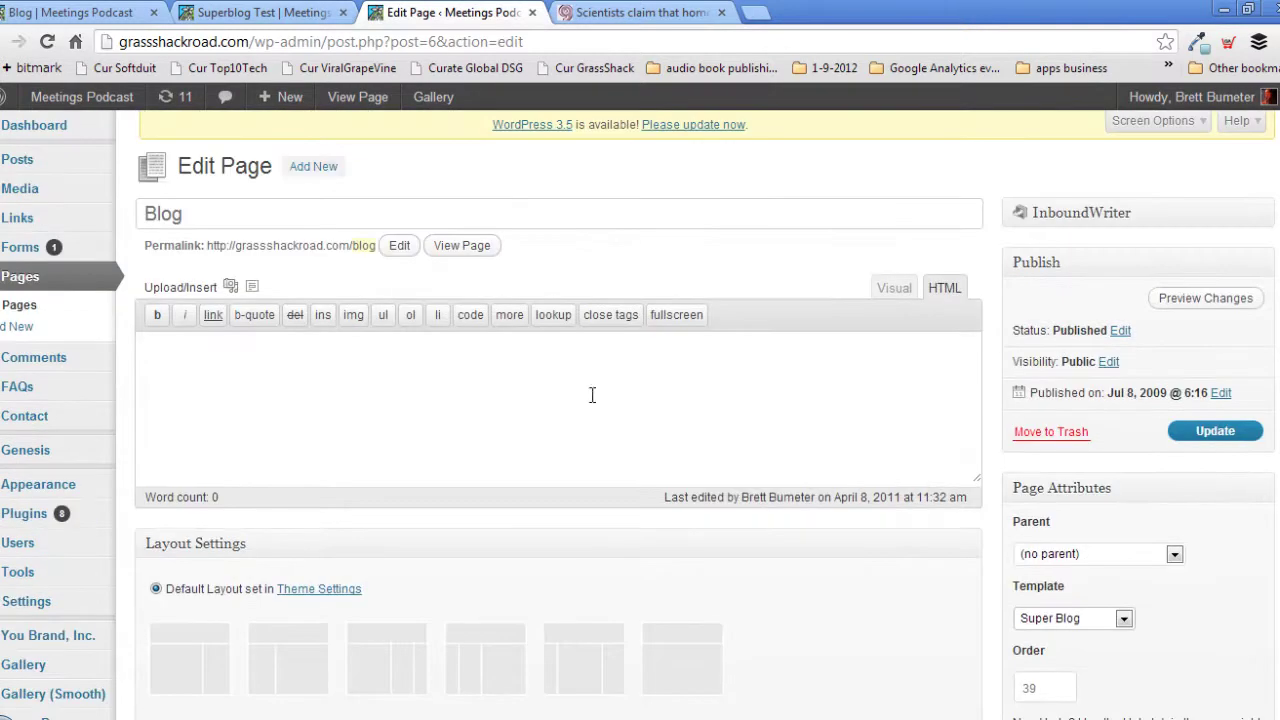
{"action": "left_click", "coordinate": [1203, 438]}
{"action": "left_click", "coordinate": [1215, 434]}
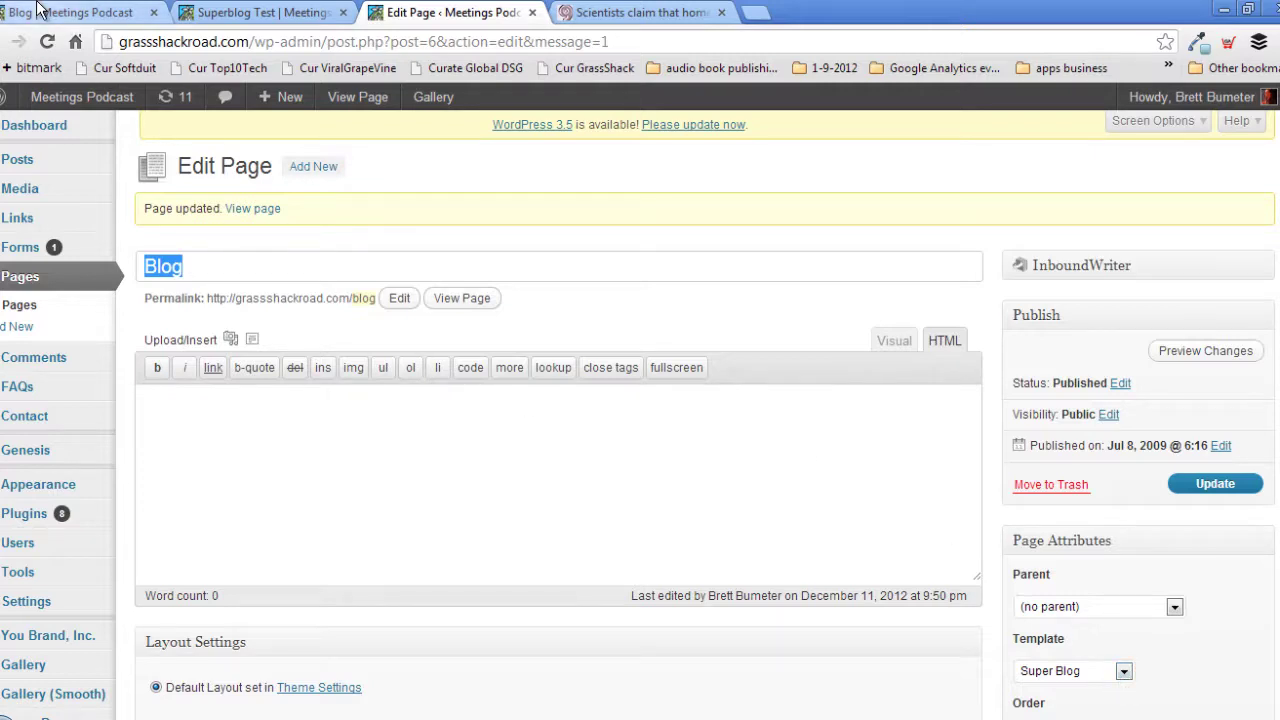
{"action": "left_click", "coordinate": [70, 12]}
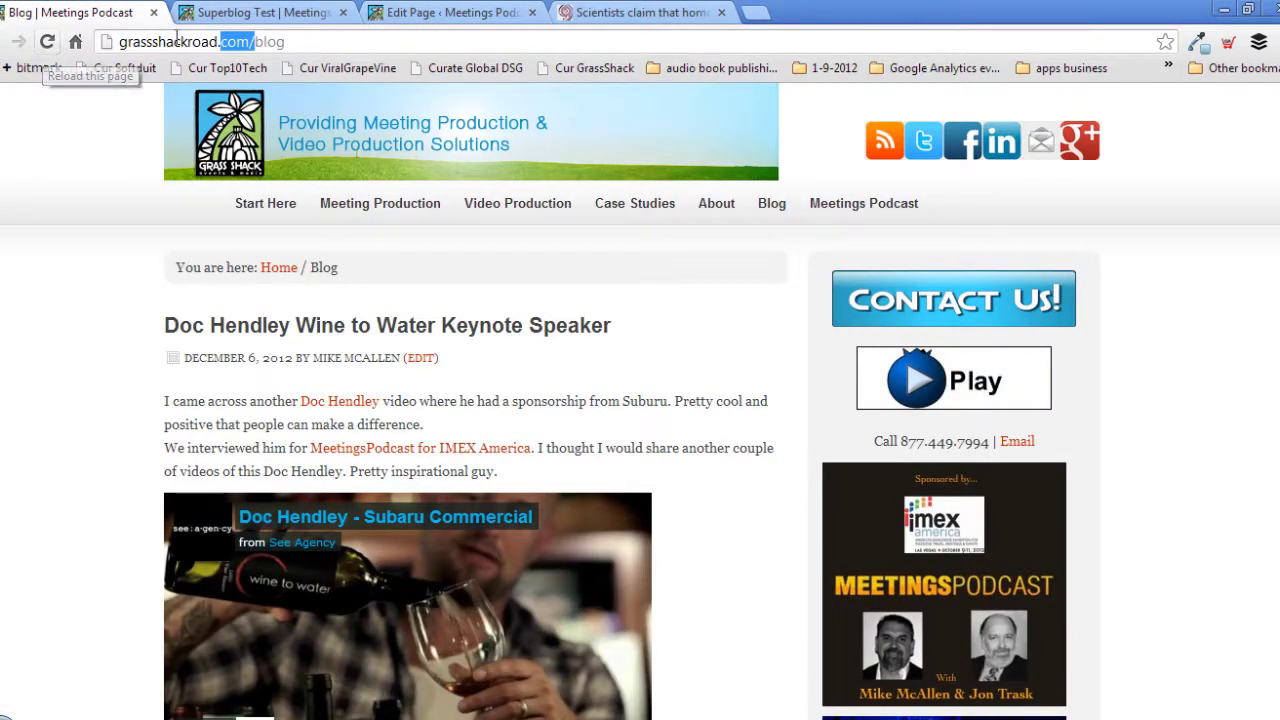
Step: Reload the live /blog page and browse its new On Pharmaceutical Meetings and On Business sections
{"action": "left_click_drag", "start_coordinate": [285, 42], "coordinate": [88, 38]}
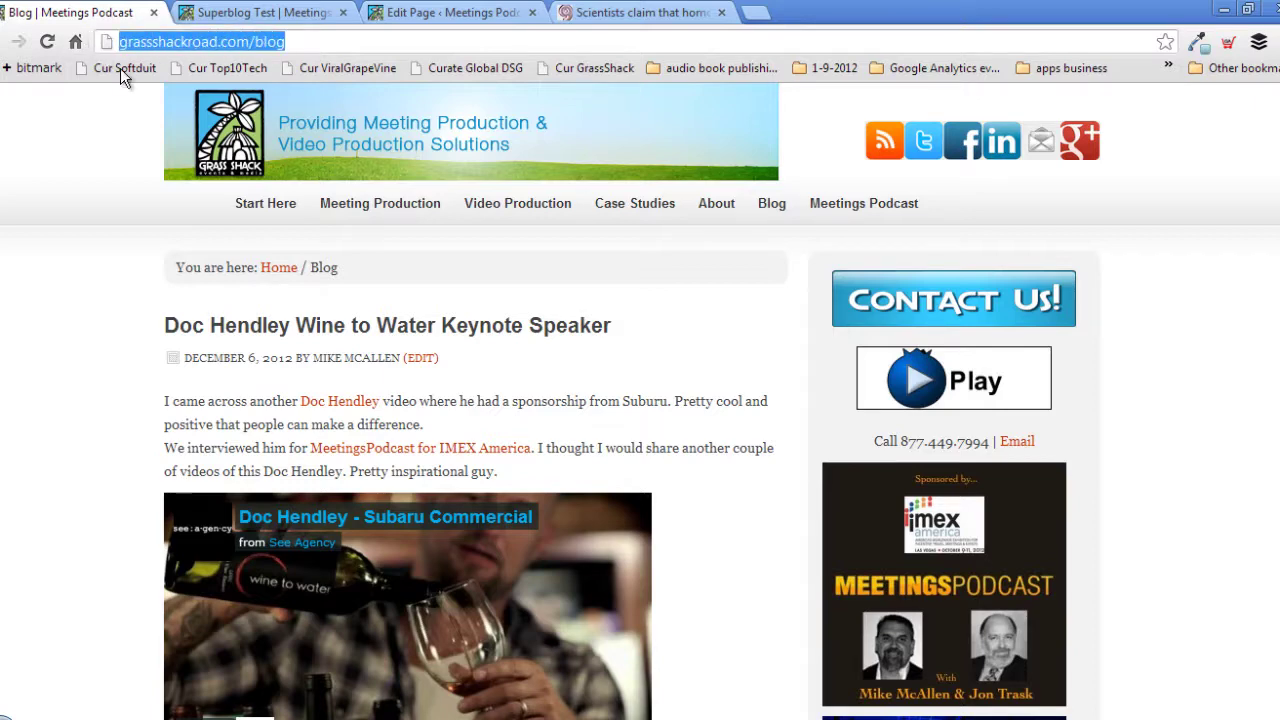
{"action": "left_click", "coordinate": [47, 43]}
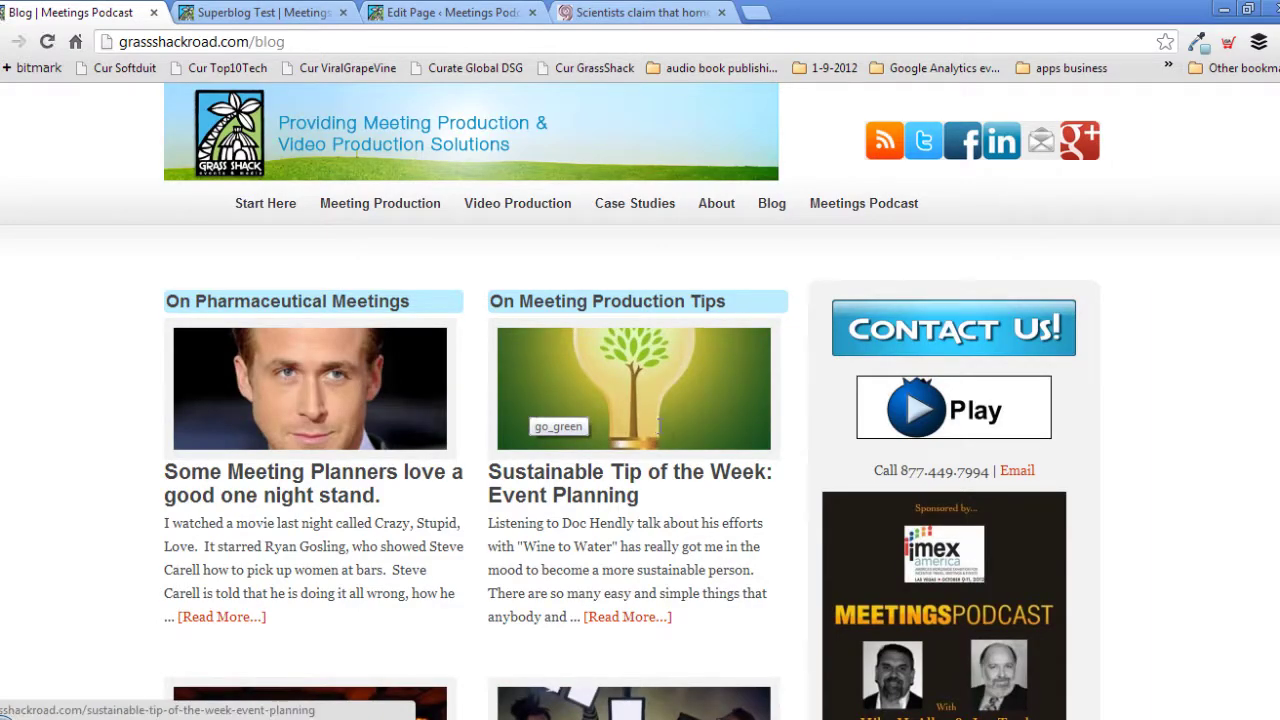
{"action": "scroll", "coordinate": [660, 445], "scroll_direction": "down", "scroll_amount": 7}
{"action": "scroll", "coordinate": [660, 445], "scroll_direction": "down", "scroll_amount": 9}
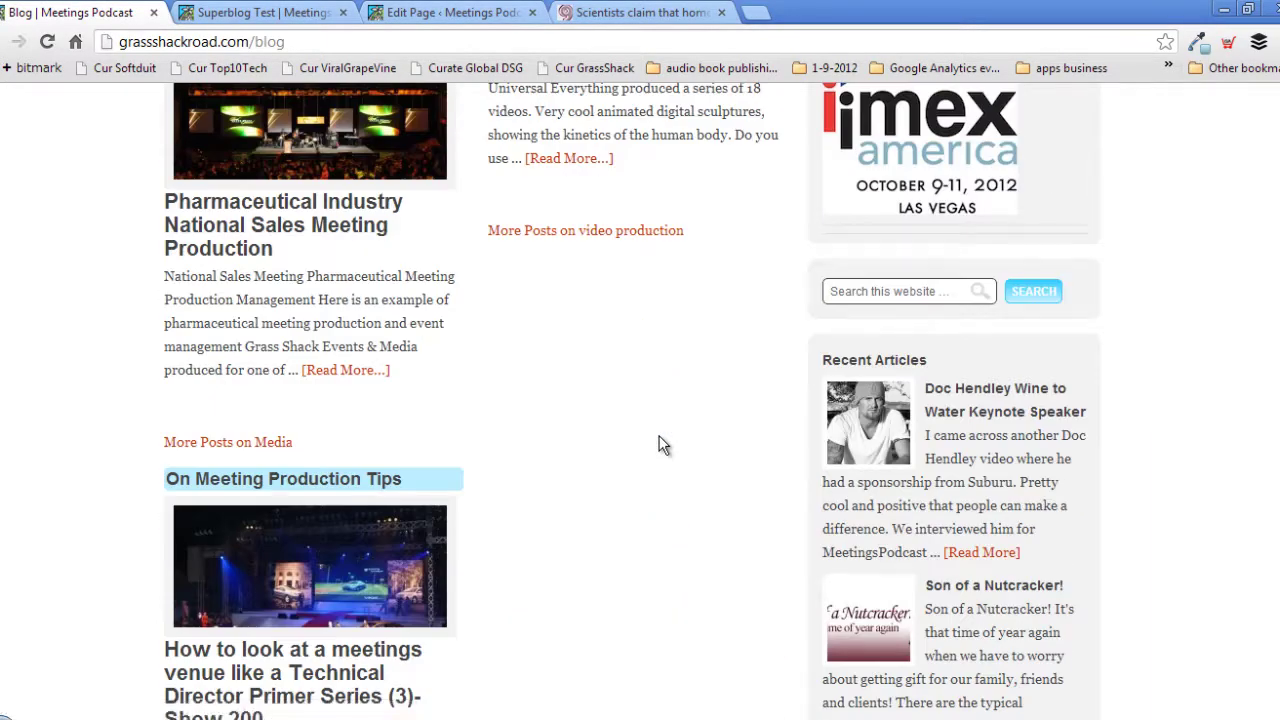
{"action": "scroll", "coordinate": [660, 445], "scroll_direction": "up", "scroll_amount": 8}
{"action": "scroll", "coordinate": [660, 445], "scroll_direction": "down", "scroll_amount": 15}
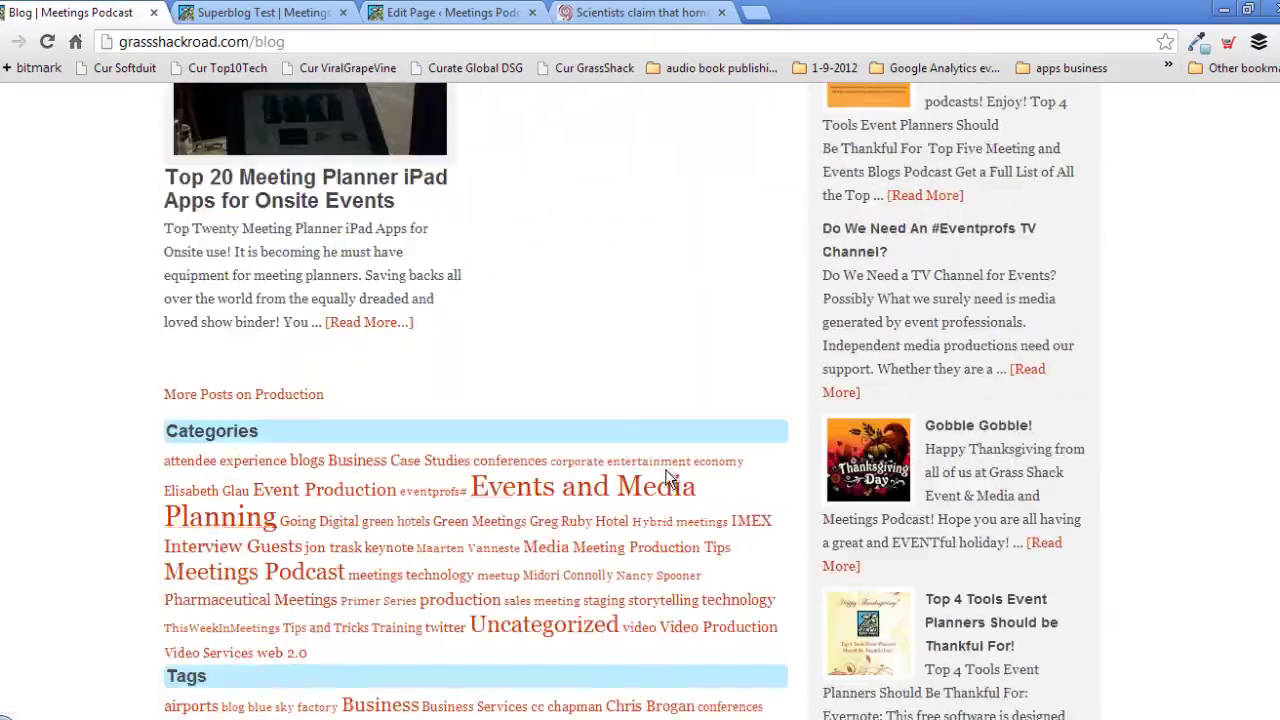
{"action": "scroll", "coordinate": [670, 490], "scroll_direction": "down", "scroll_amount": 18}
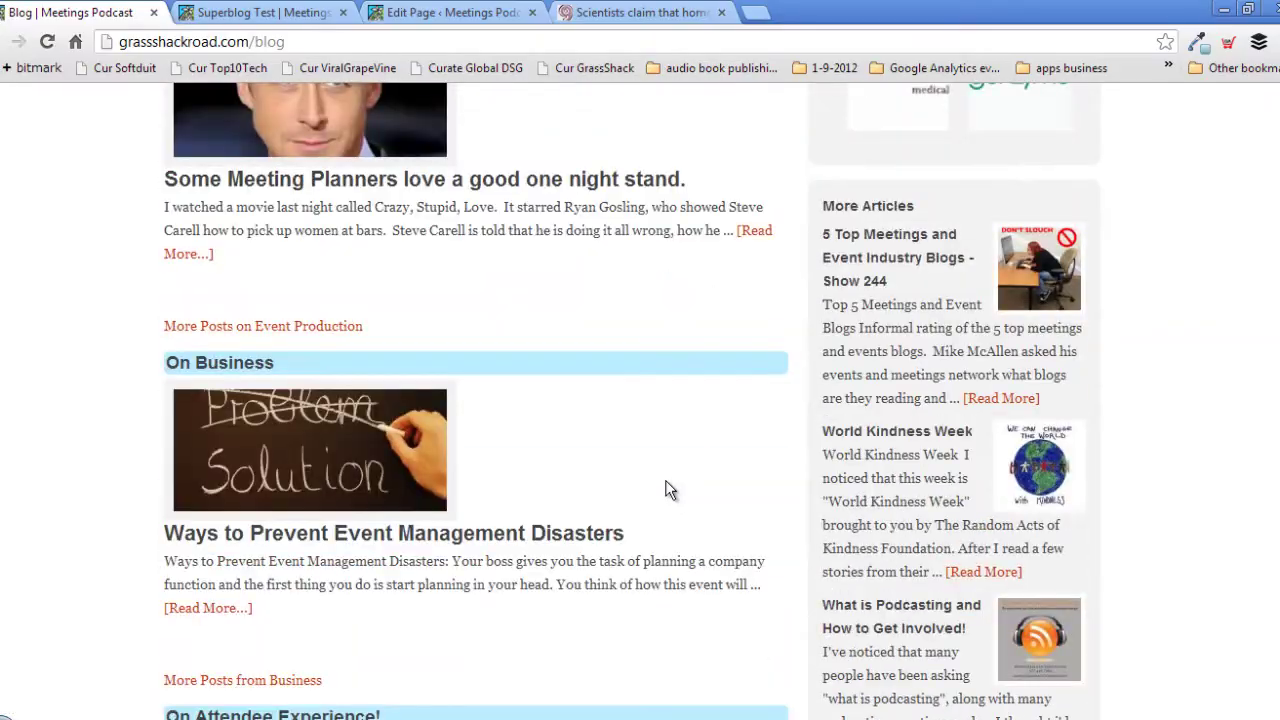
{"action": "scroll", "coordinate": [670, 490], "scroll_direction": "down", "scroll_amount": 5}
{"action": "scroll", "coordinate": [670, 490], "scroll_direction": "up", "scroll_amount": 15}
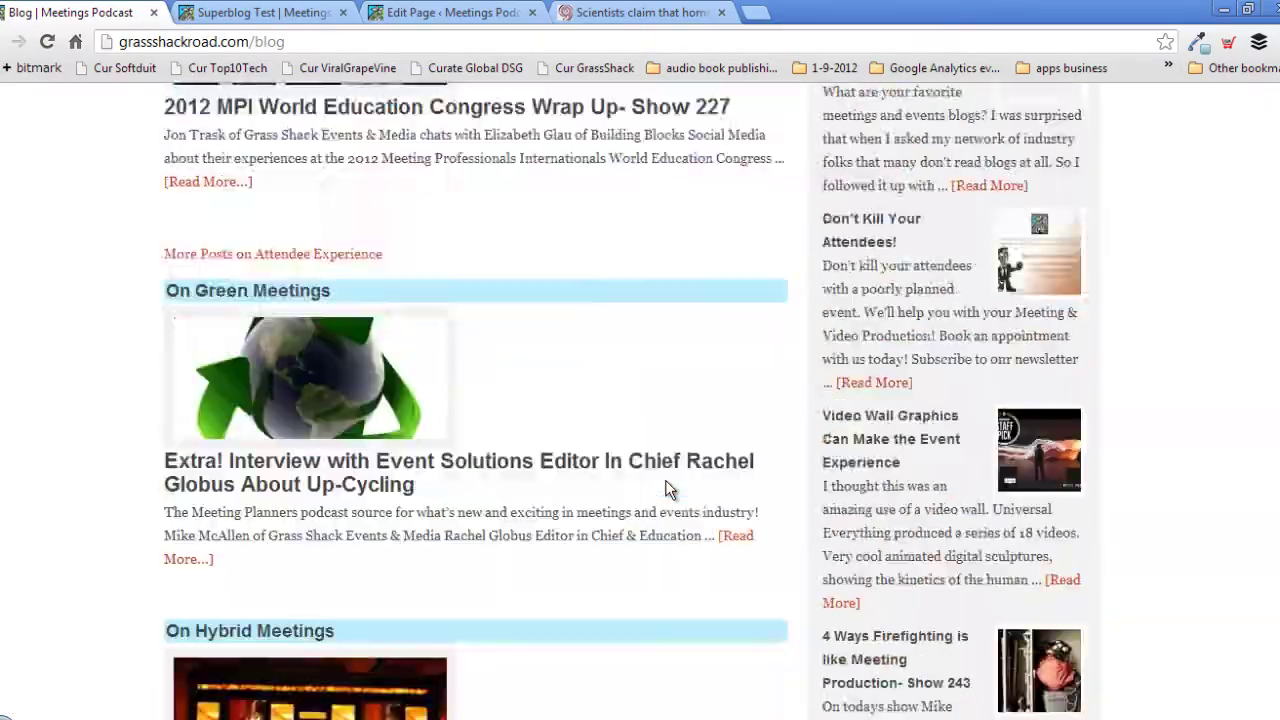
{"action": "scroll", "coordinate": [670, 490], "scroll_direction": "down", "scroll_amount": 4}
{"action": "scroll", "coordinate": [670, 490], "scroll_direction": "up", "scroll_amount": 10}
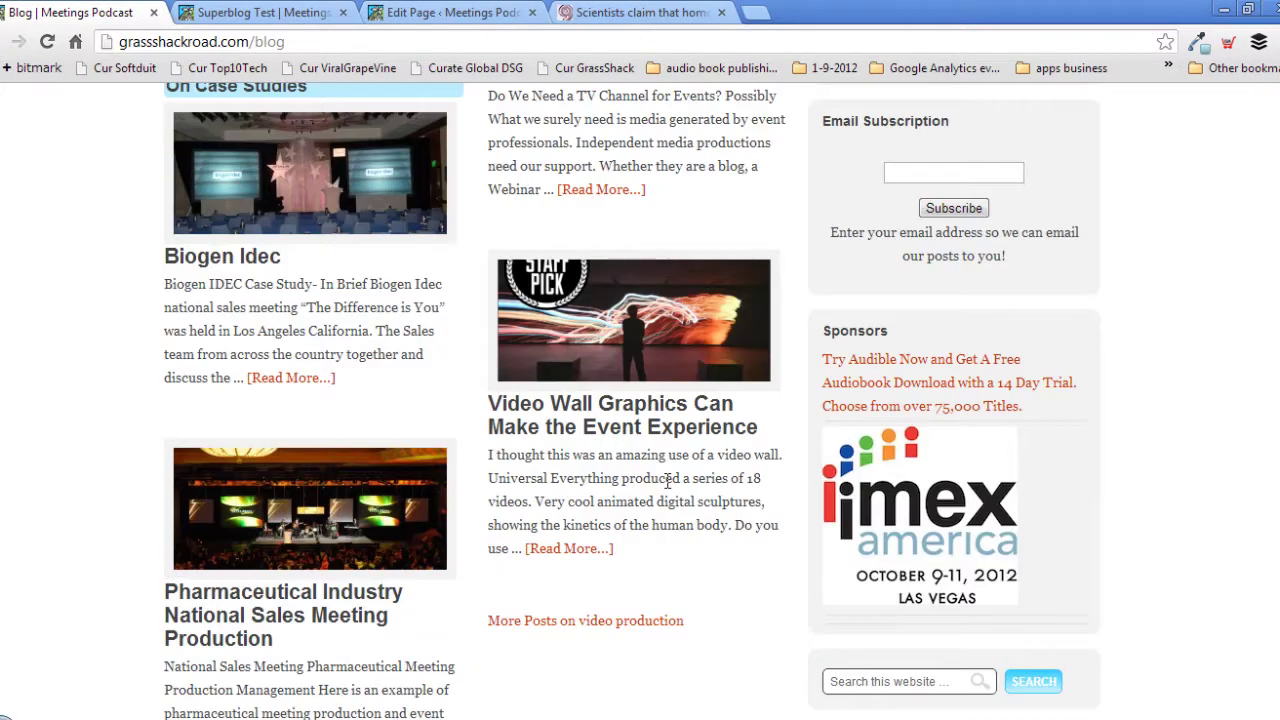
{"action": "scroll", "coordinate": [668, 482], "scroll_direction": "up", "scroll_amount": 8}
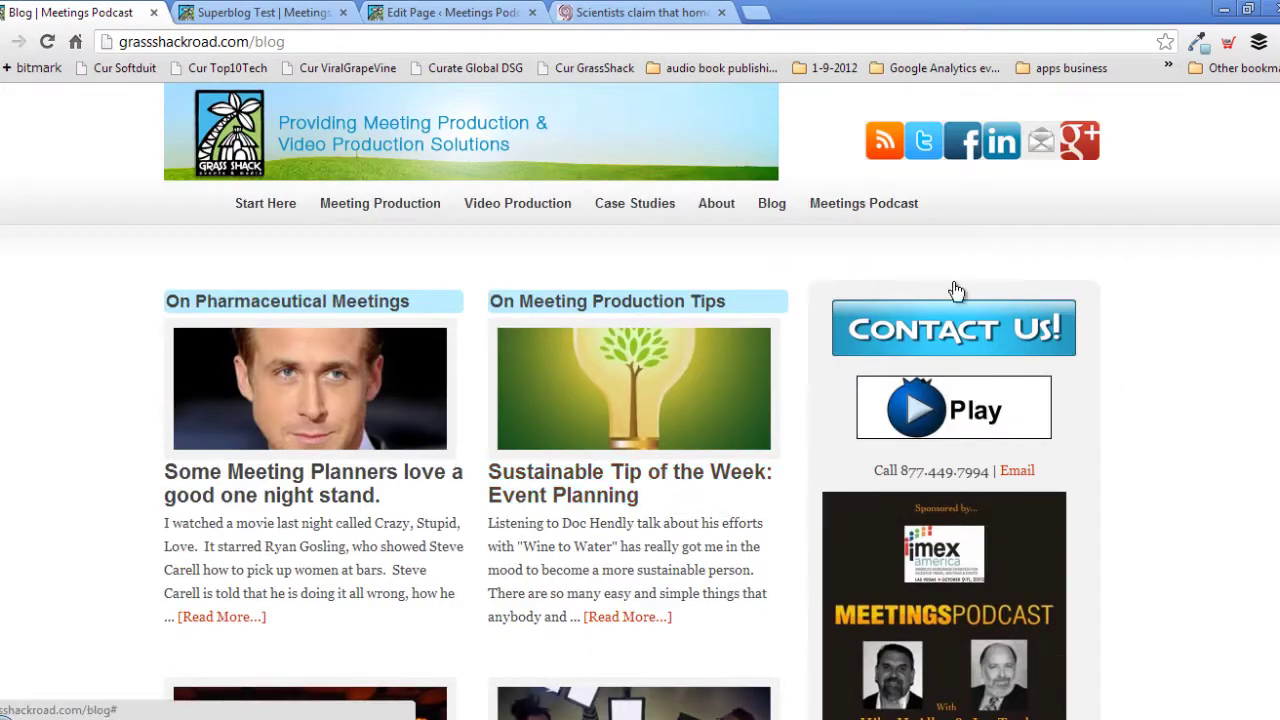
{"action": "left_click", "coordinate": [278, 20]}
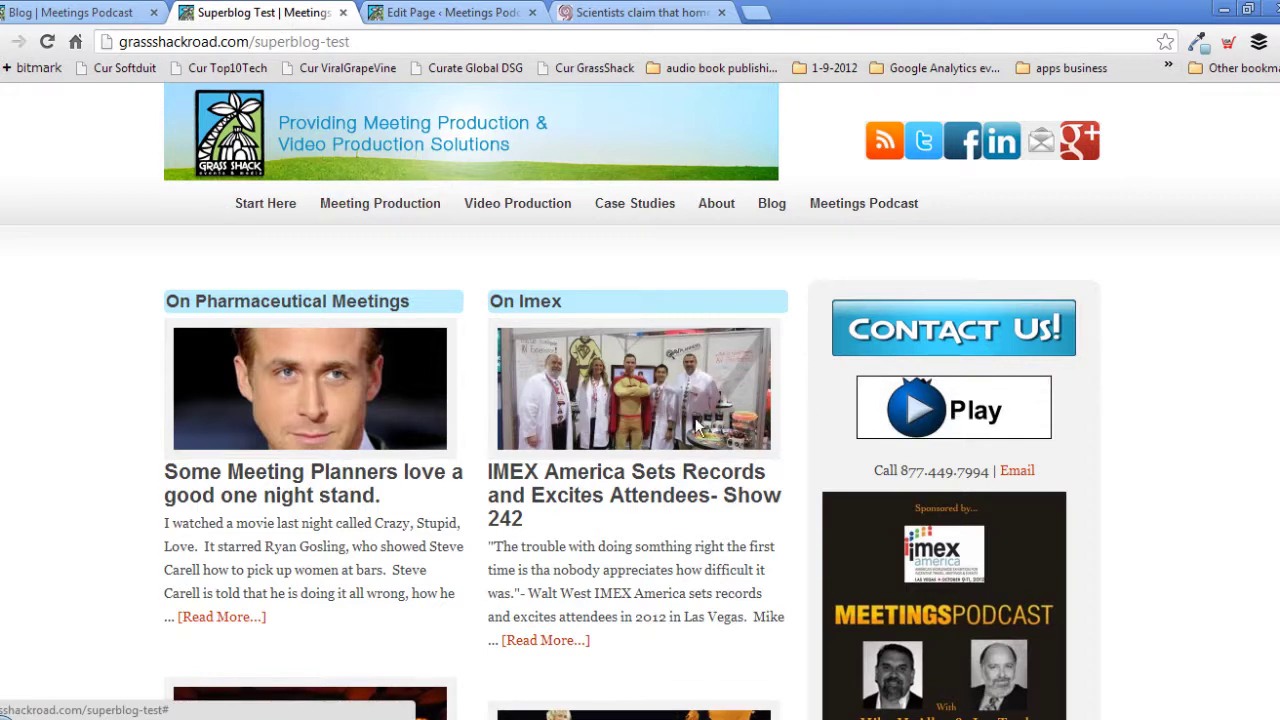
{"action": "scroll", "coordinate": [1166, 457], "scroll_direction": "down", "scroll_amount": 2}
{"action": "scroll", "coordinate": [1166, 461], "scroll_direction": "up", "scroll_amount": 2}
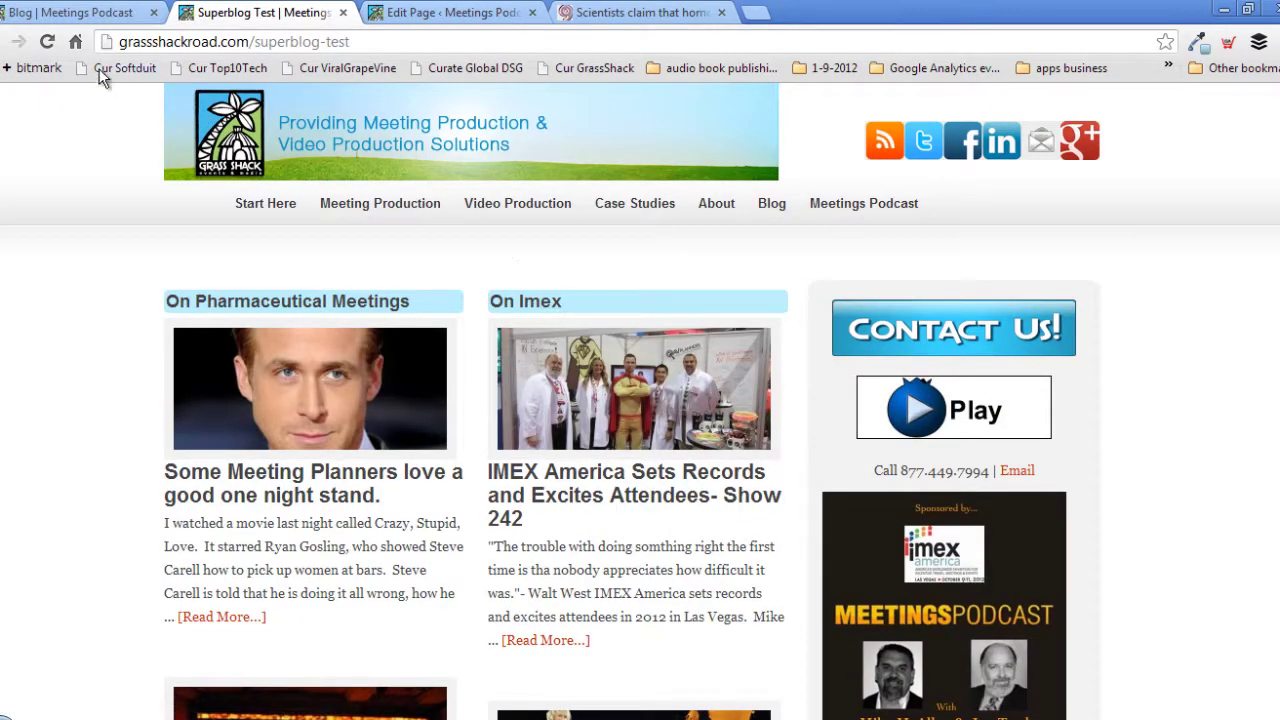
{"action": "left_click", "coordinate": [47, 13]}
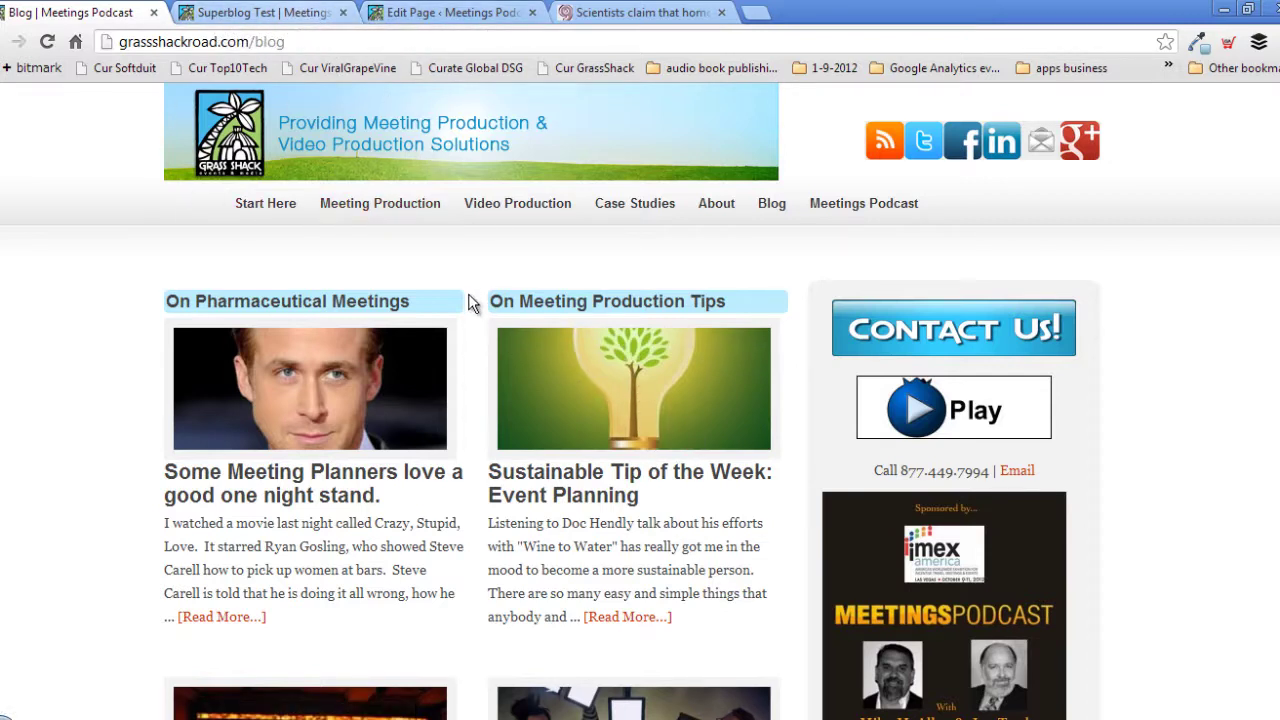
{"action": "left_click_drag", "start_coordinate": [489, 301], "coordinate": [736, 297]}
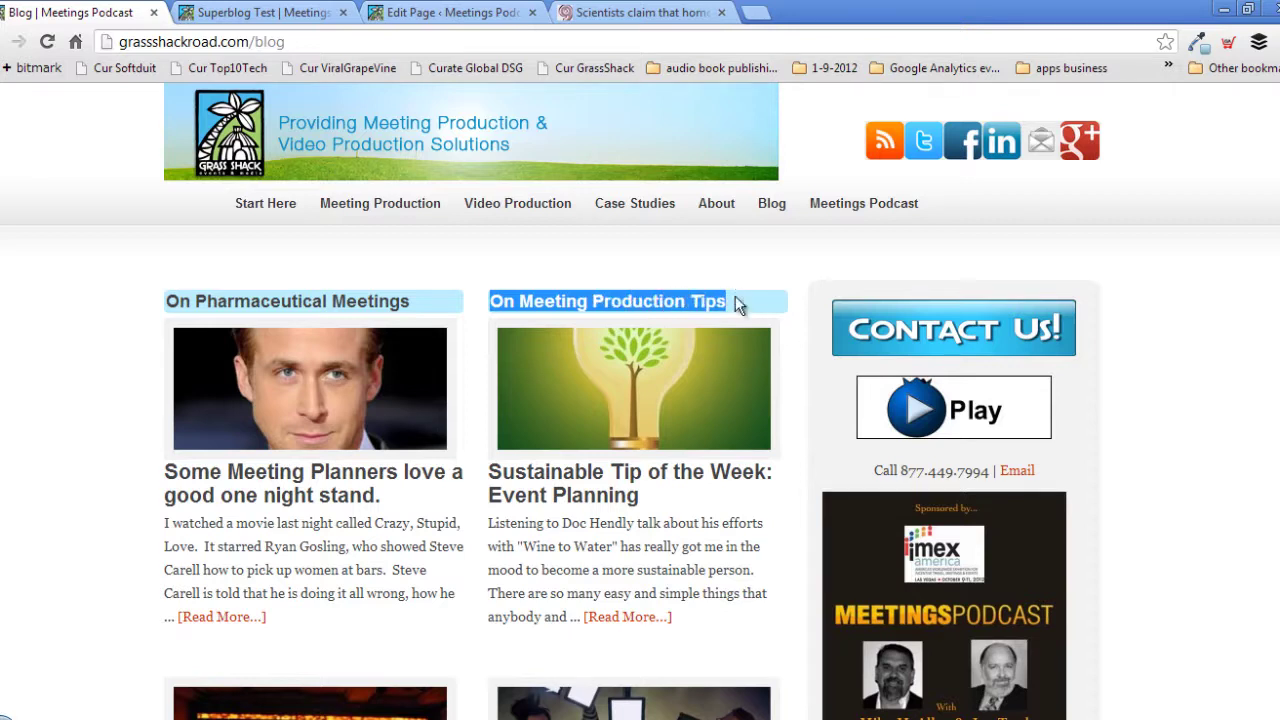
Step: Compare against the Superblog Test page, browsing its On Imex section and Latest Articles list
{"action": "left_click", "coordinate": [258, 12]}
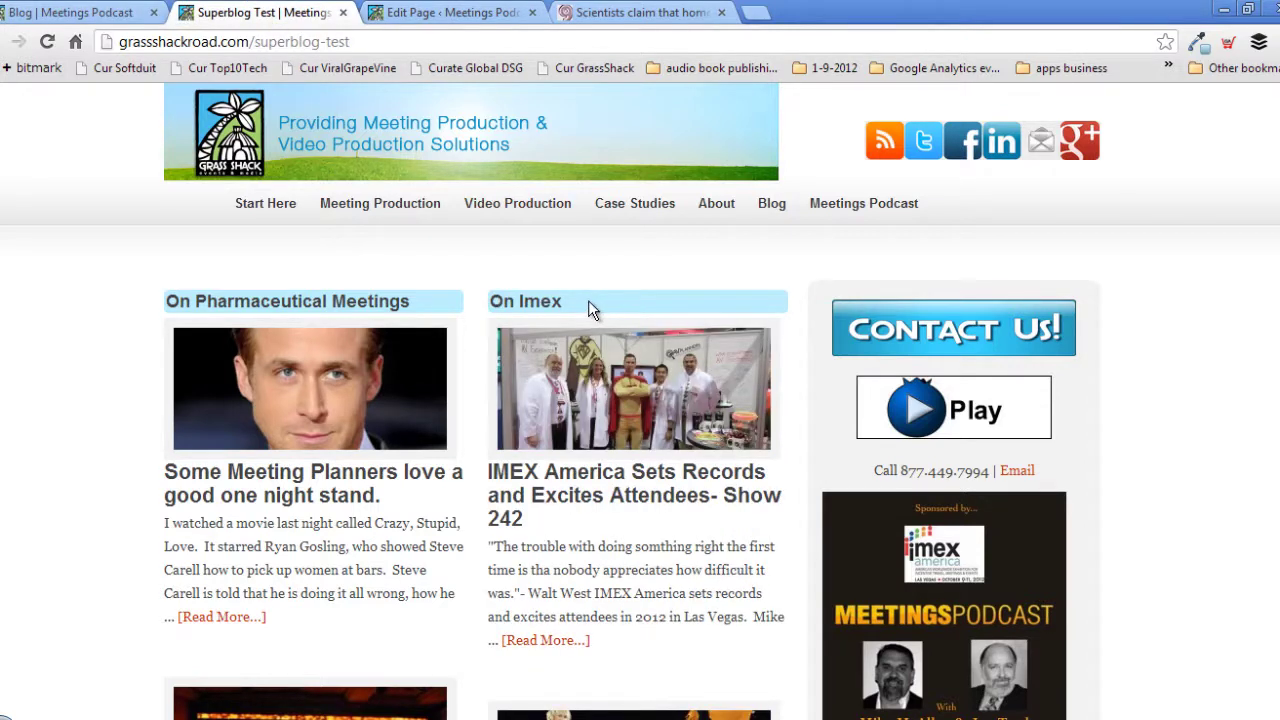
{"action": "scroll", "coordinate": [620, 440], "scroll_direction": "down", "scroll_amount": 5}
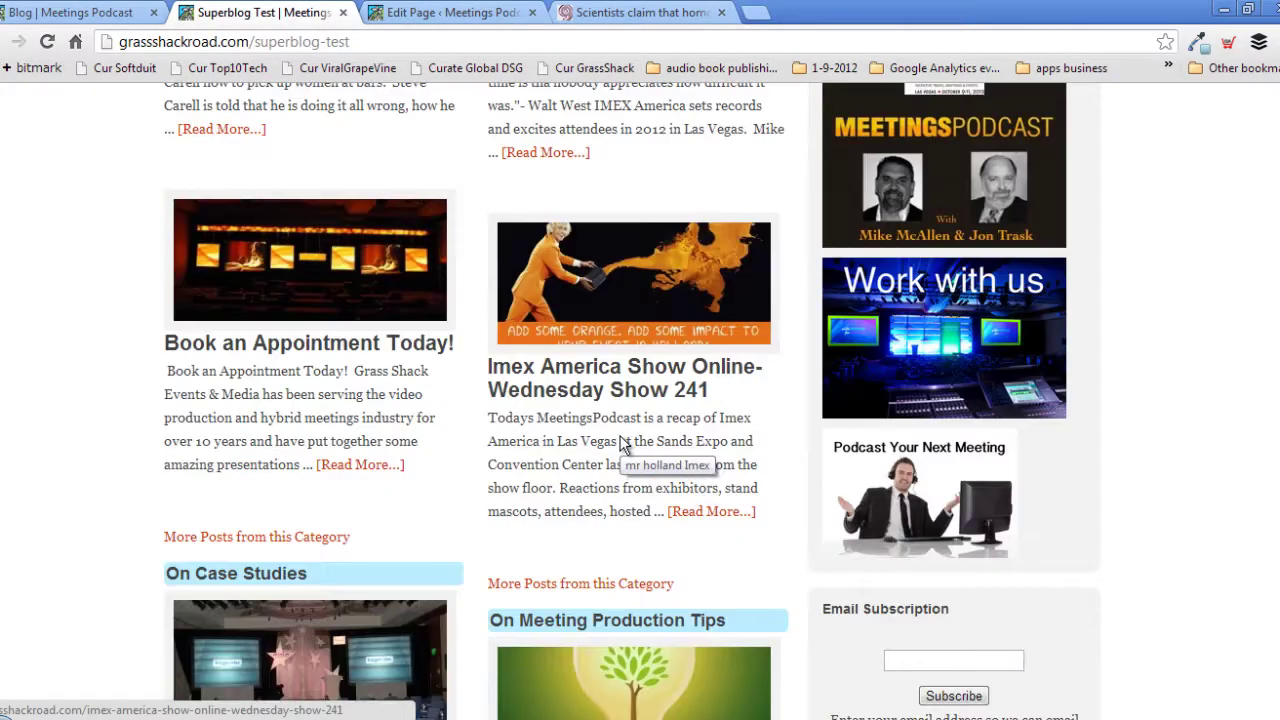
{"action": "scroll", "coordinate": [620, 440], "scroll_direction": "down", "scroll_amount": 2}
{"action": "left_click_drag", "start_coordinate": [725, 428], "coordinate": [548, 418]}
{"action": "scroll", "coordinate": [600, 378], "scroll_direction": "up", "scroll_amount": 8}
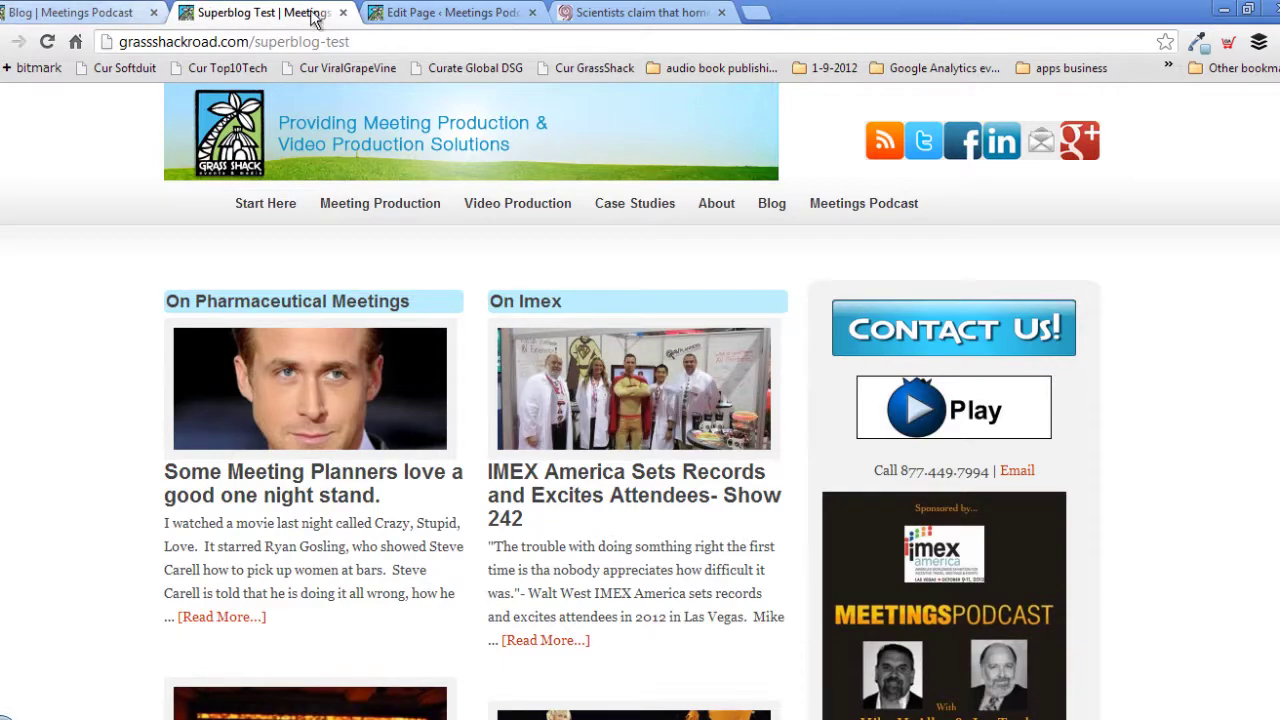
{"action": "scroll", "coordinate": [560, 360], "scroll_direction": "down", "scroll_amount": 8}
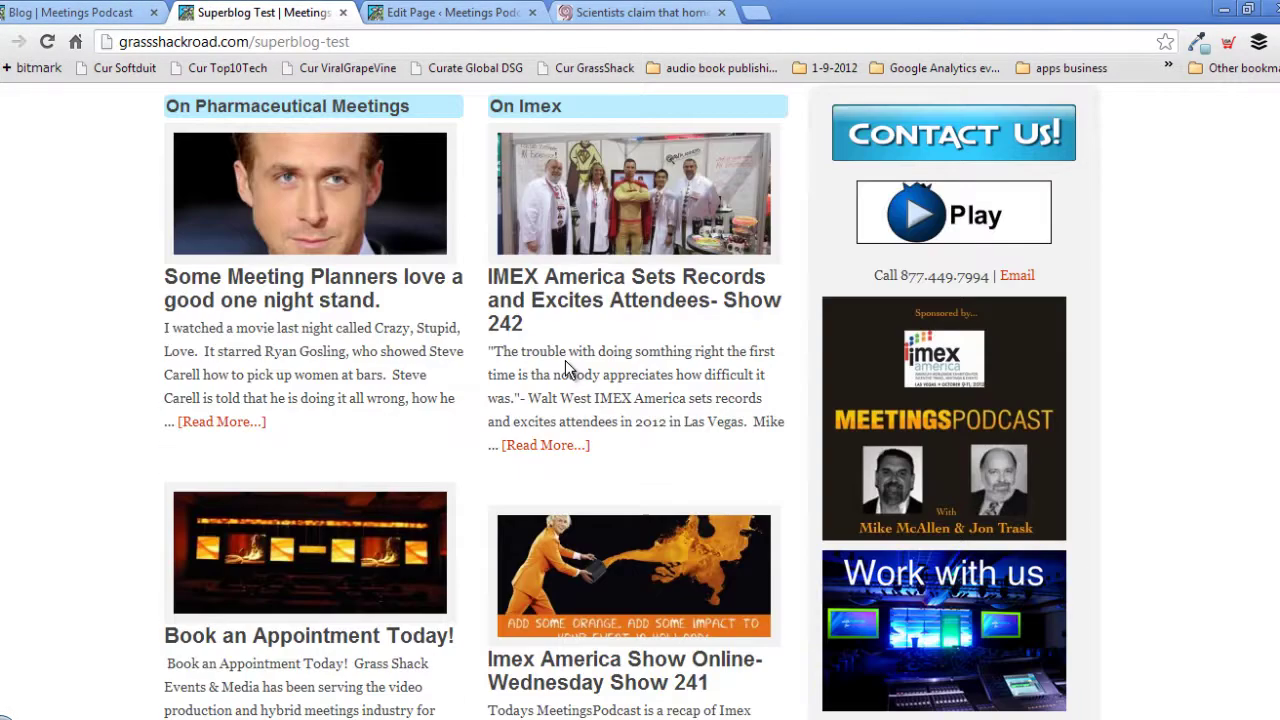
{"action": "scroll", "coordinate": [503, 547], "scroll_direction": "down", "scroll_amount": 6}
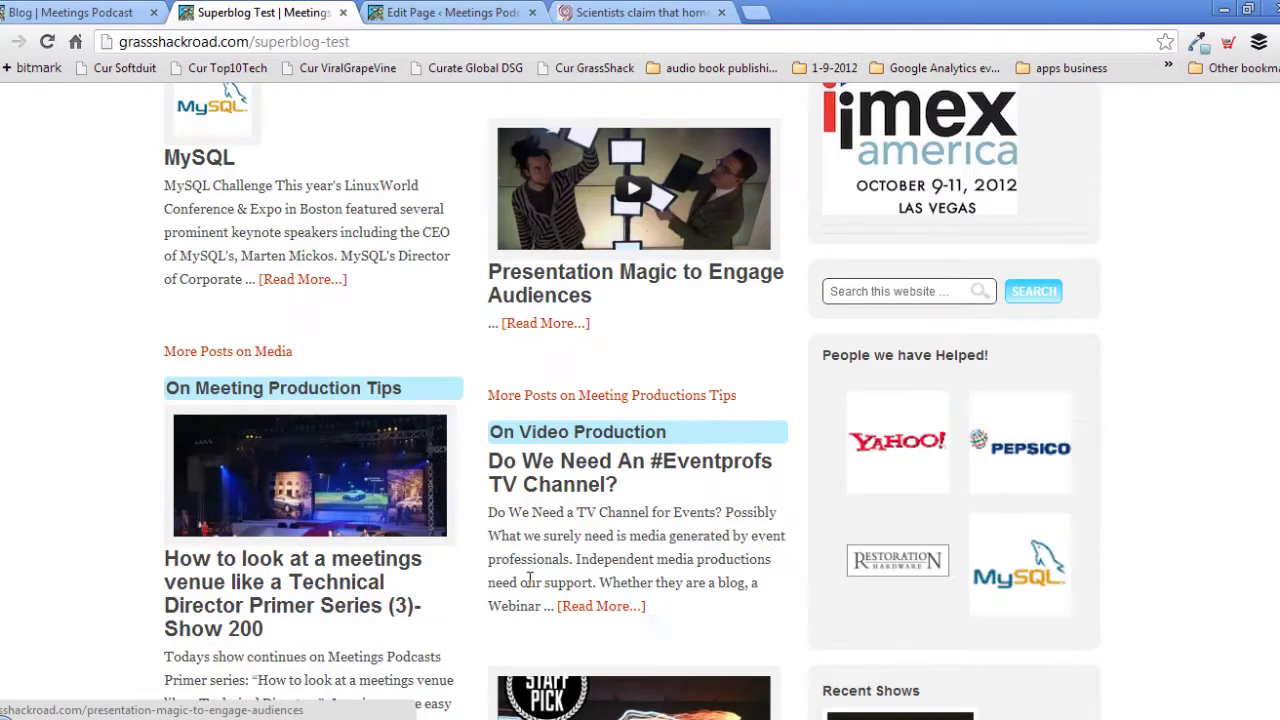
{"action": "scroll", "coordinate": [543, 405], "scroll_direction": "down", "scroll_amount": 3}
{"action": "scroll", "coordinate": [557, 480], "scroll_direction": "down", "scroll_amount": 4}
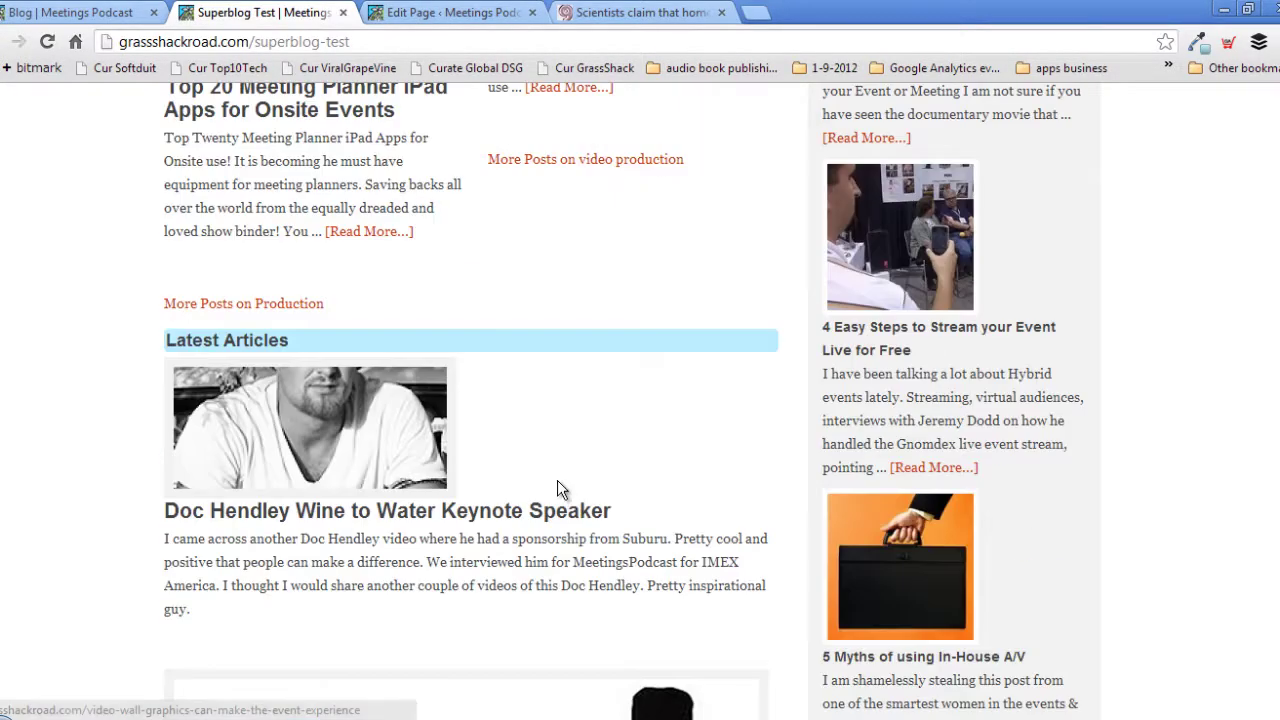
{"action": "scroll", "coordinate": [557, 480], "scroll_direction": "down", "scroll_amount": 5}
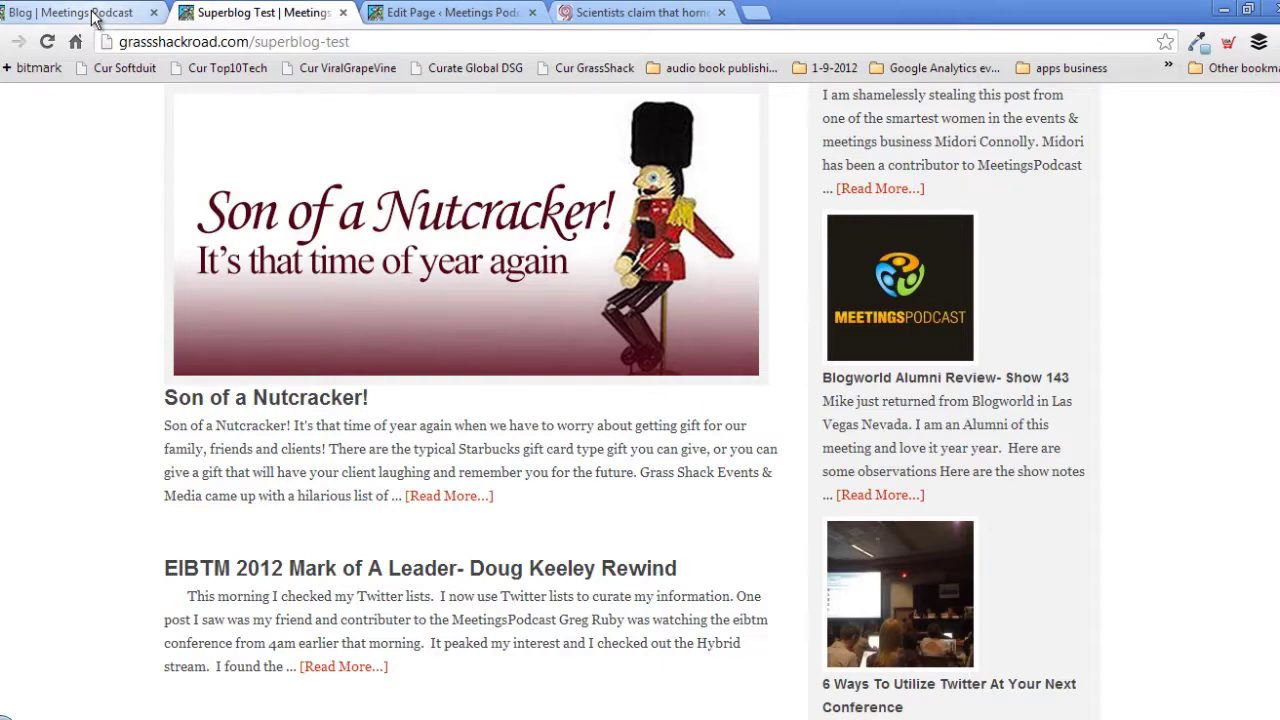
{"action": "scroll", "coordinate": [492, 286], "scroll_direction": "up", "scroll_amount": 5}
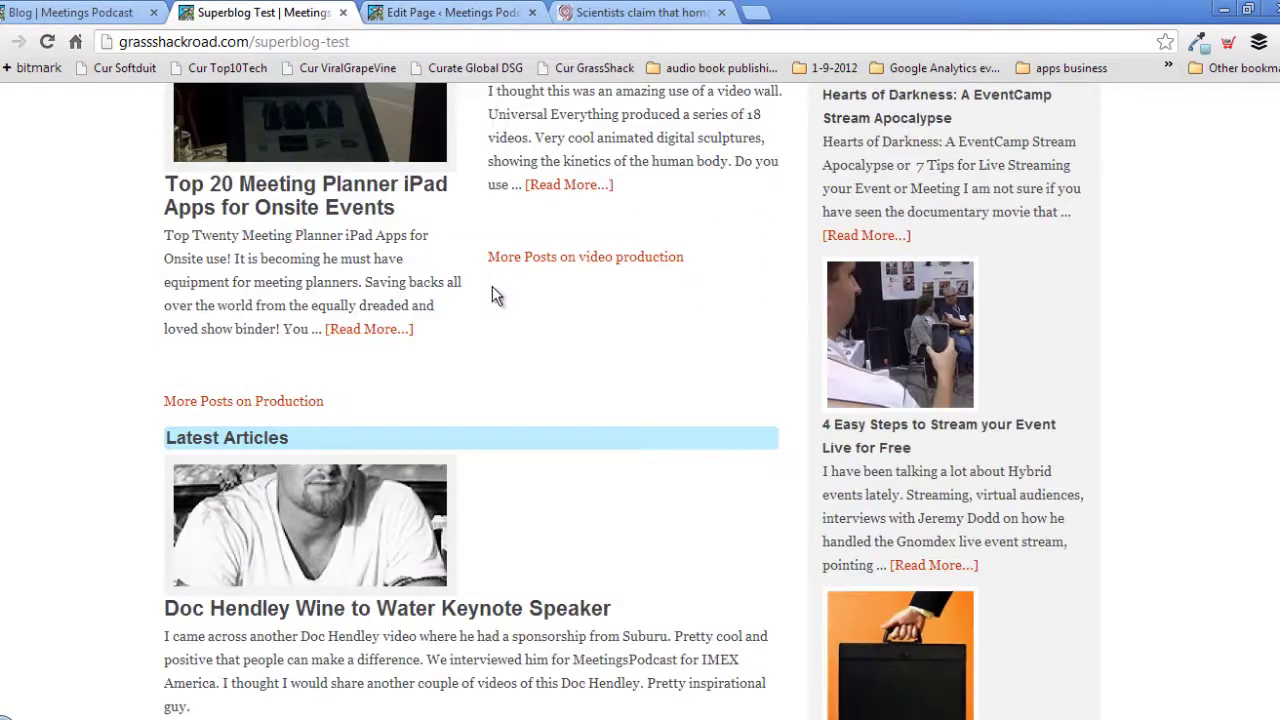
{"action": "scroll", "coordinate": [492, 286], "scroll_direction": "up", "scroll_amount": 10}
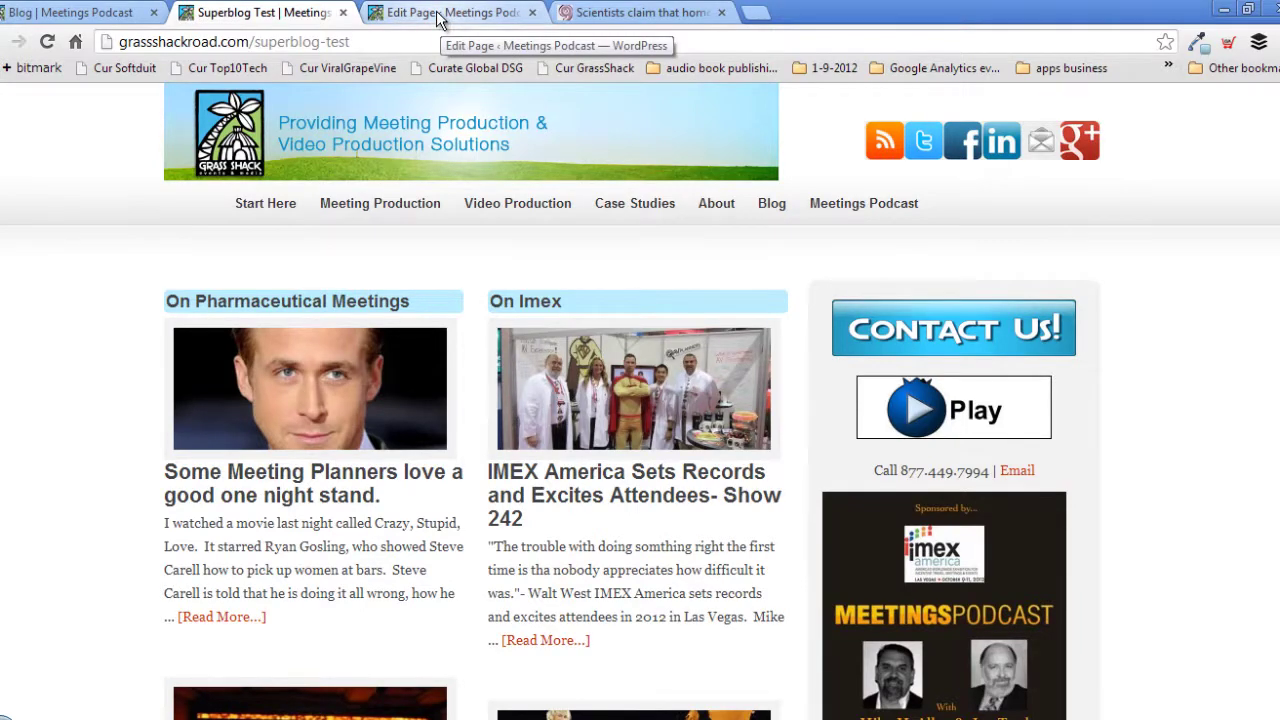
Step: Return to the updated Blog page editor, review its Super Blog template, then open Appearance > Widgets
{"action": "left_click", "coordinate": [440, 14]}
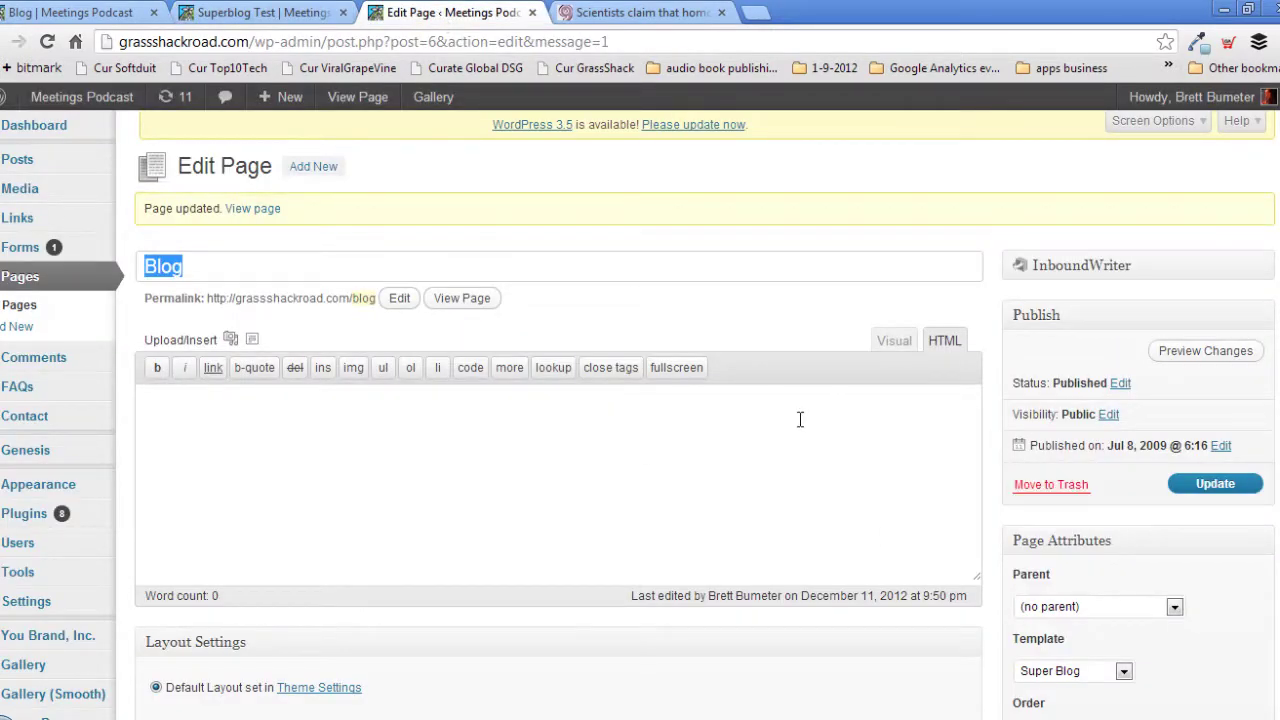
{"action": "scroll", "coordinate": [780, 443], "scroll_direction": "down", "scroll_amount": 10}
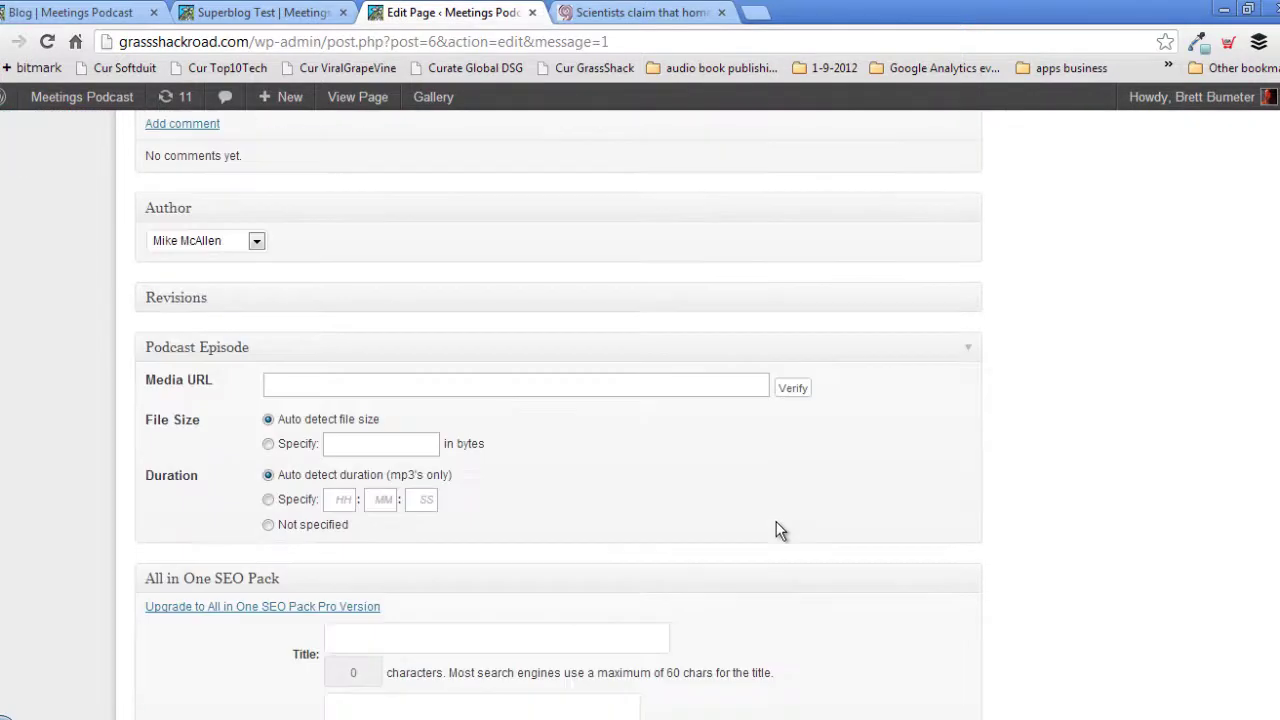
{"action": "scroll", "coordinate": [776, 521], "scroll_direction": "up", "scroll_amount": 6}
{"action": "scroll", "coordinate": [776, 521], "scroll_direction": "up", "scroll_amount": 5}
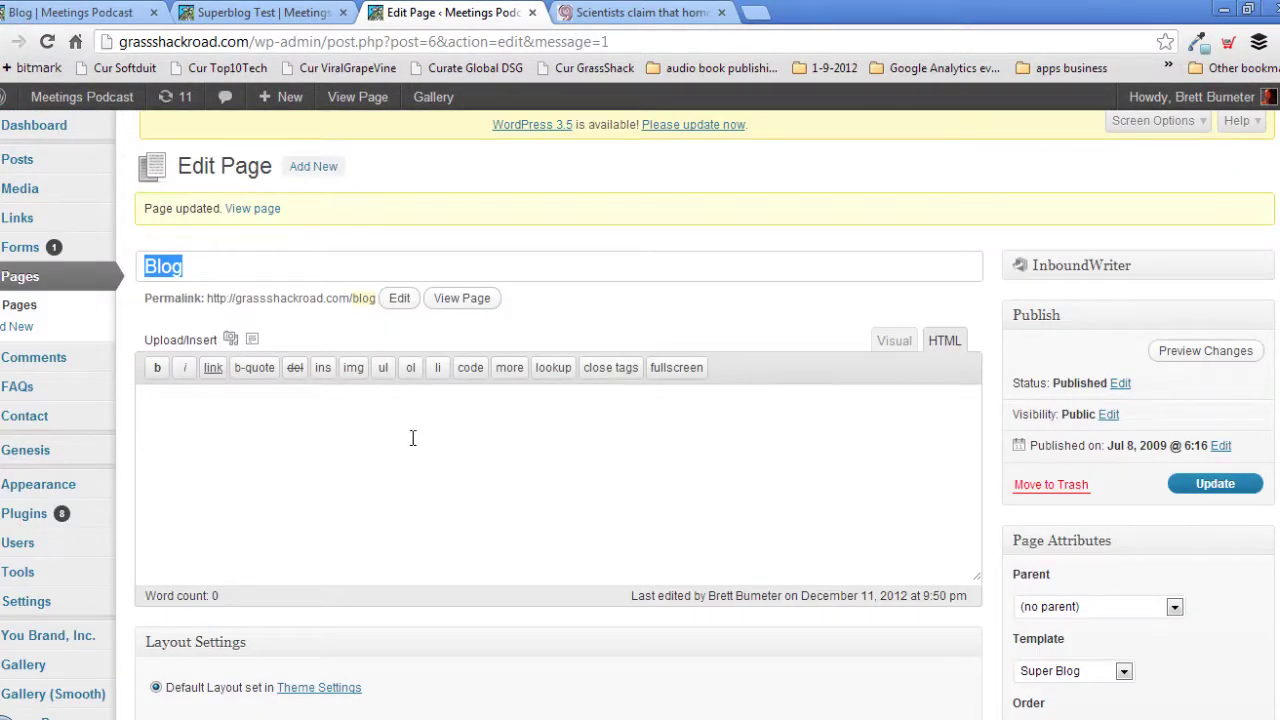
{"action": "scroll", "coordinate": [1174, 584], "scroll_direction": "down", "scroll_amount": 3}
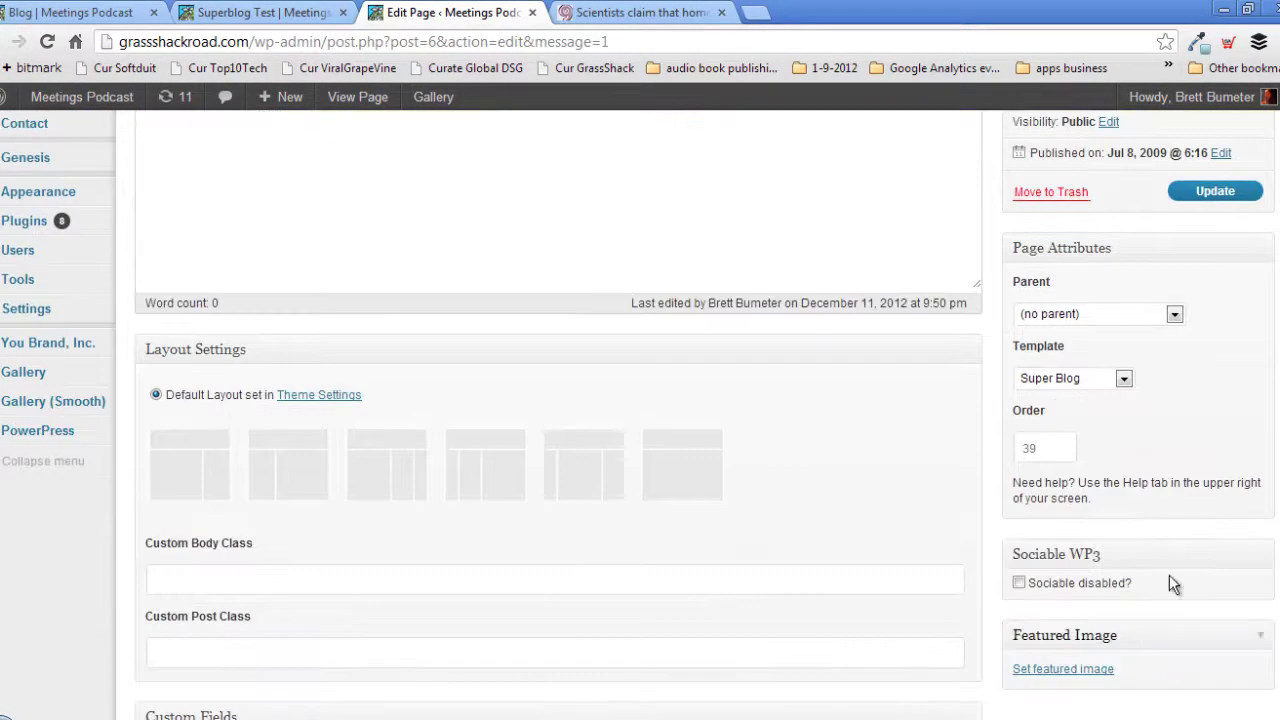
{"action": "scroll", "coordinate": [731, 460], "scroll_direction": "up", "scroll_amount": 3}
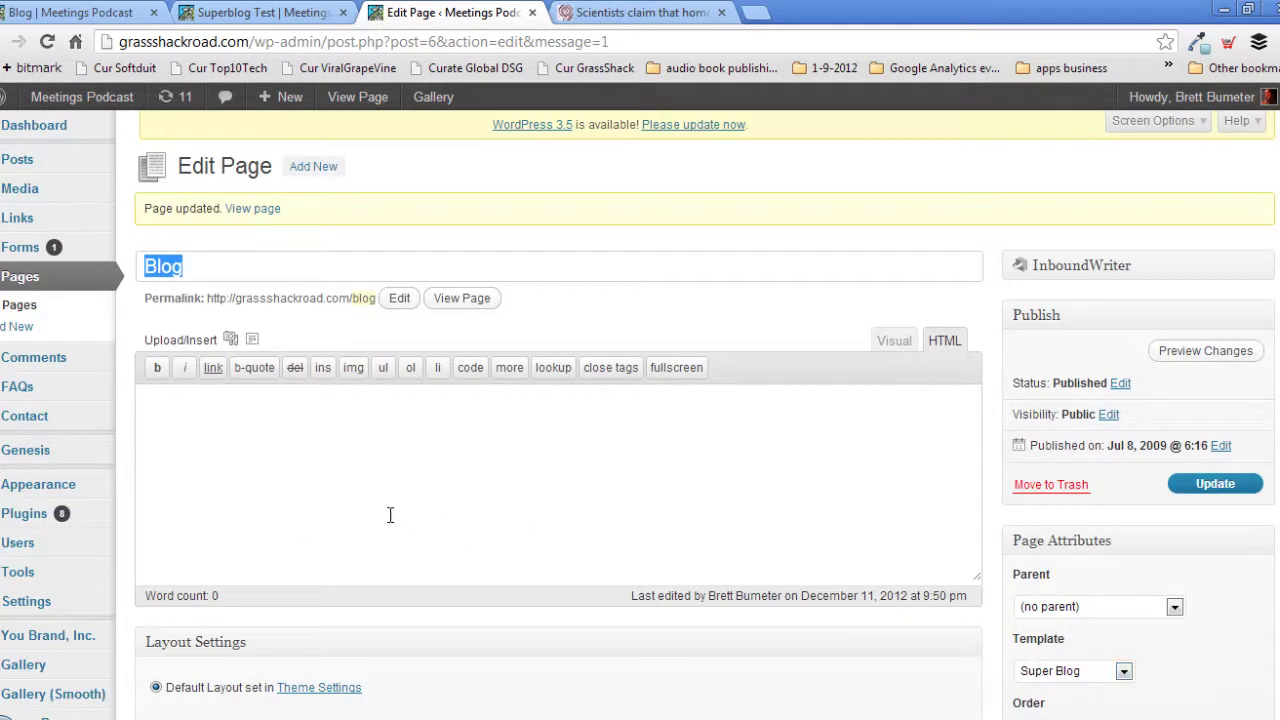
{"action": "mouse_move", "coordinate": [99, 490]}
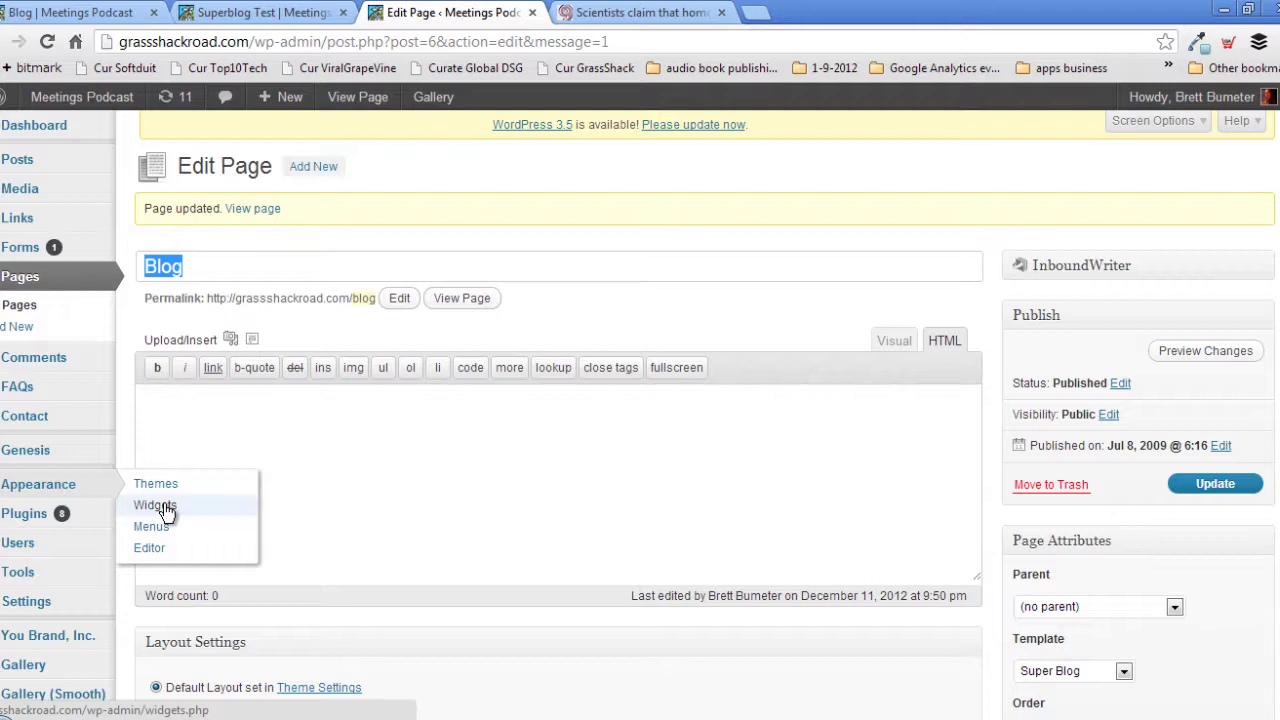
{"action": "left_click", "coordinate": [155, 505]}
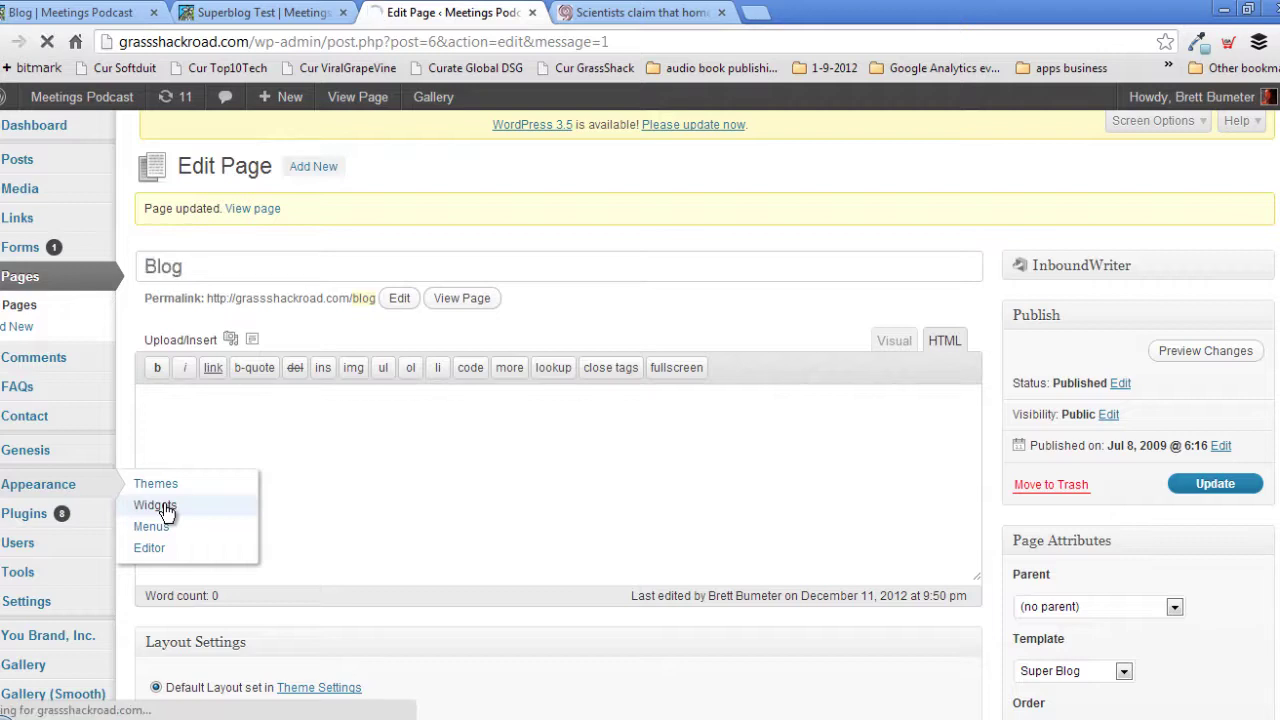